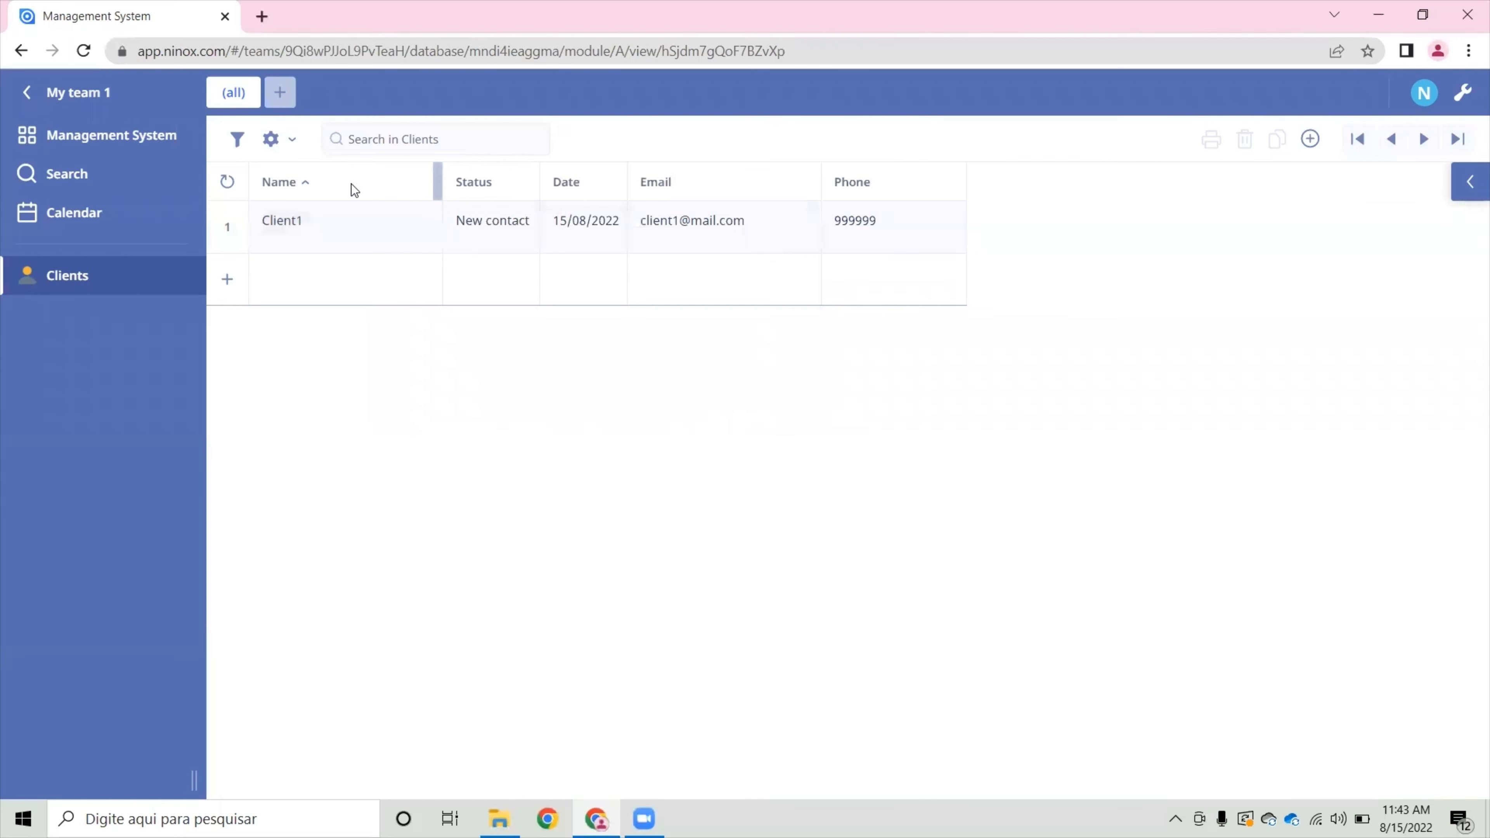
- Show the Id column in the Clients table and move it in front of the Name column
left_click(351, 184)
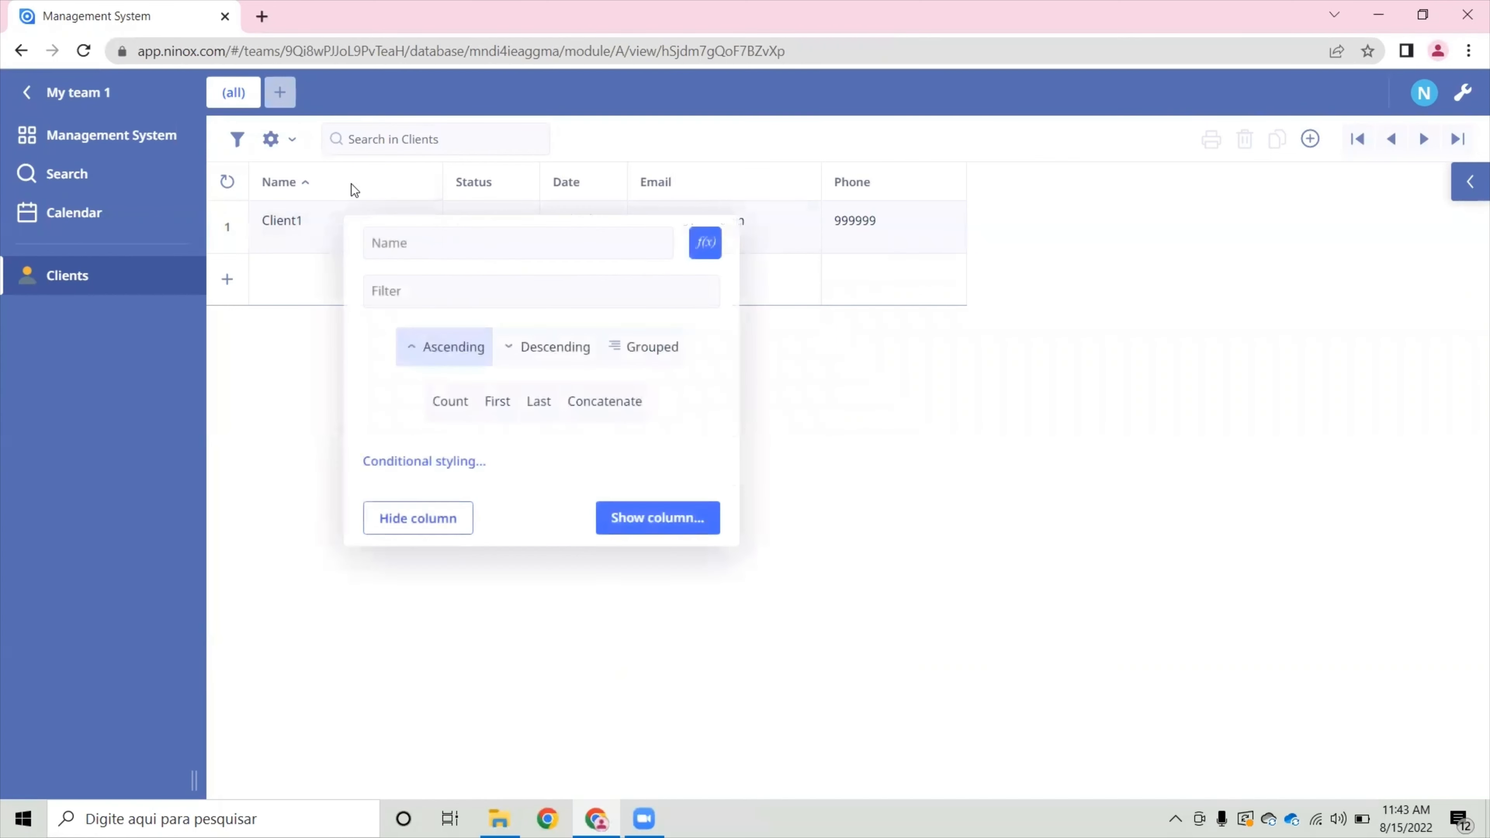
left_click(692, 513)
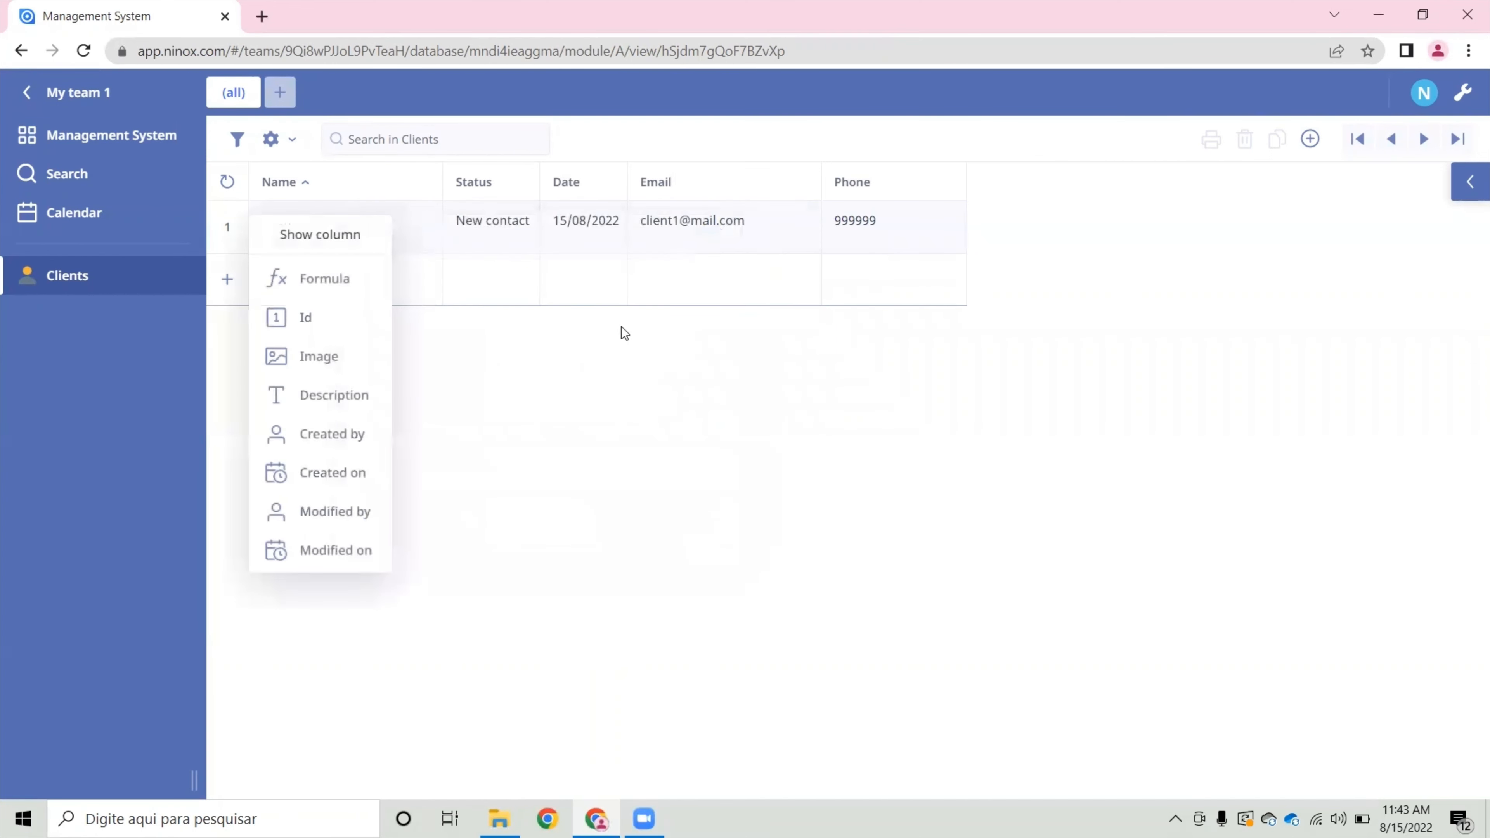
left_click(318, 329)
left_click_drag(413, 168, 270, 151)
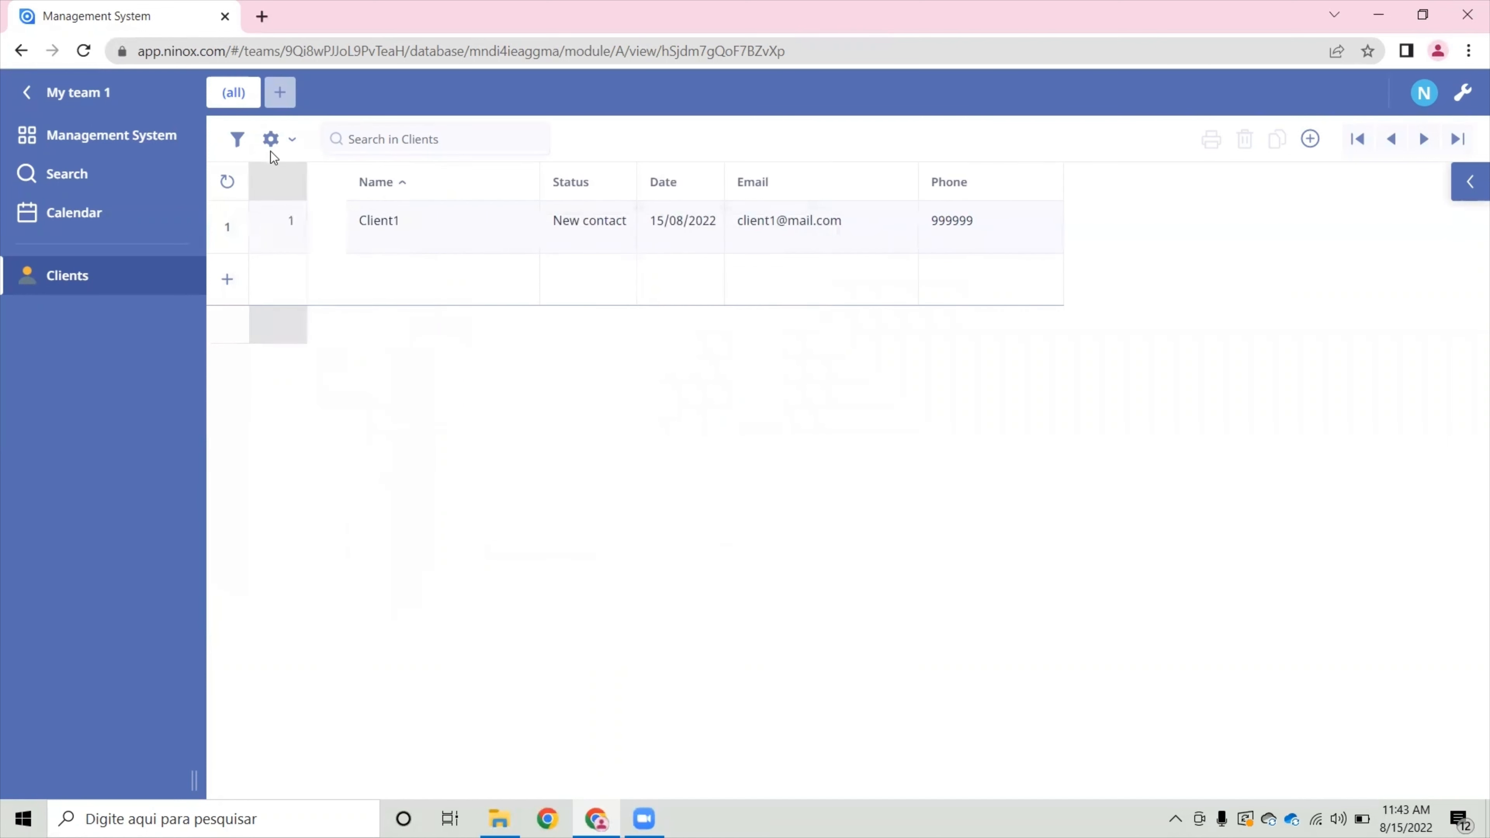
- Show the Image column directly after the Name column in the Clients table
left_click(487, 174)
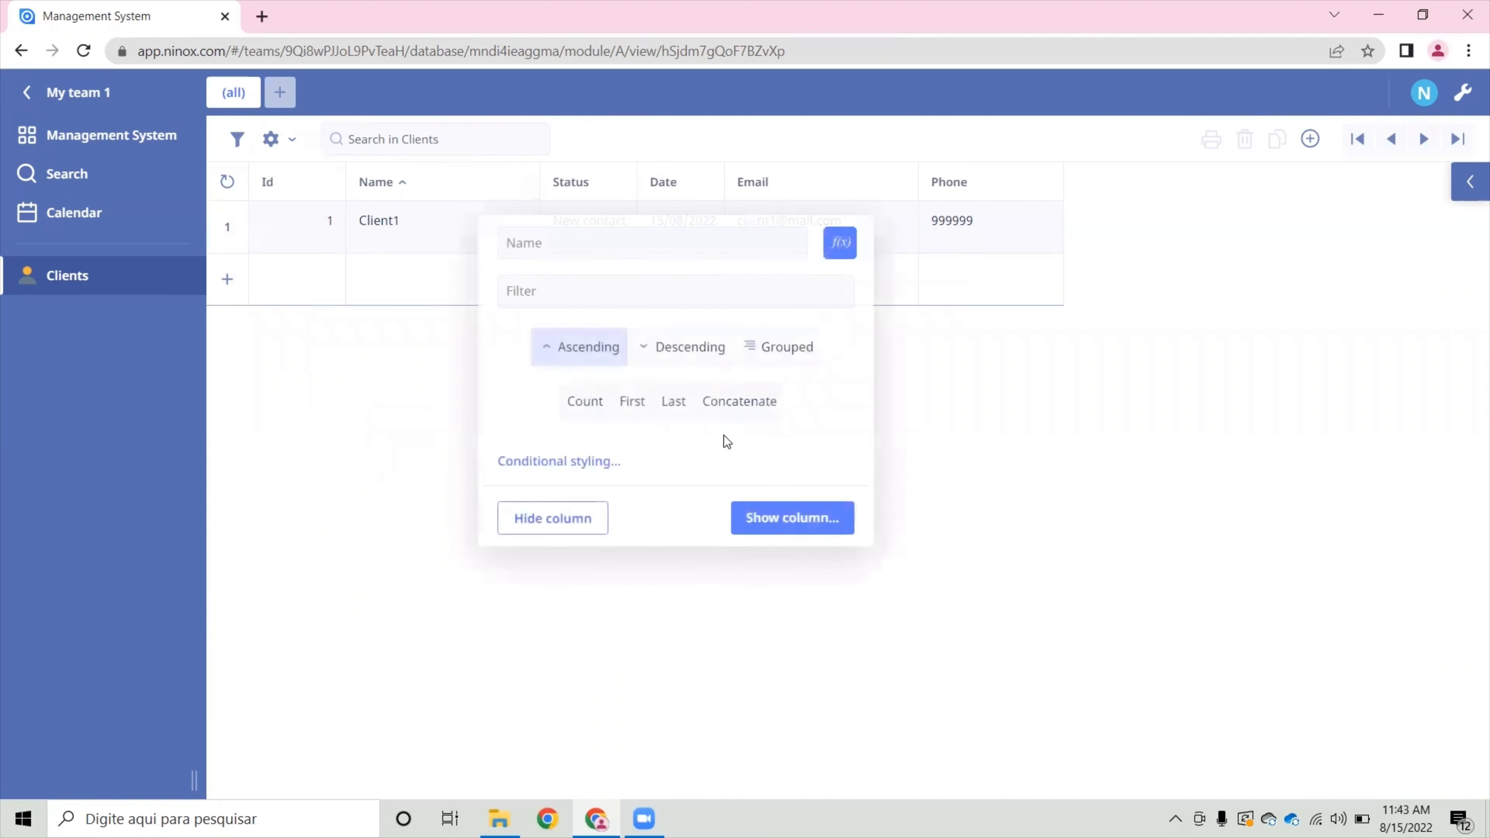
left_click(785, 521)
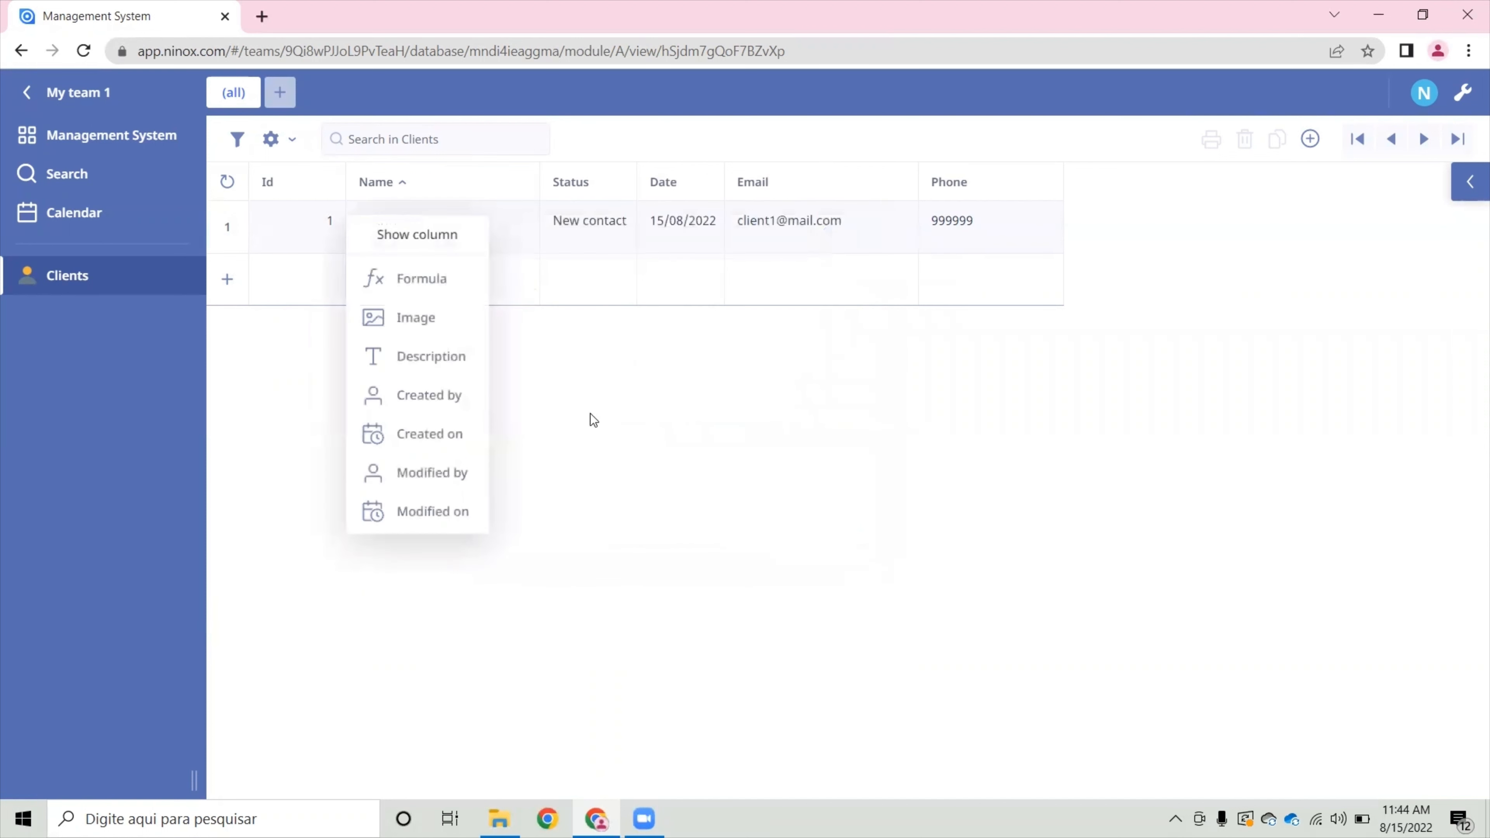
left_click(412, 318)
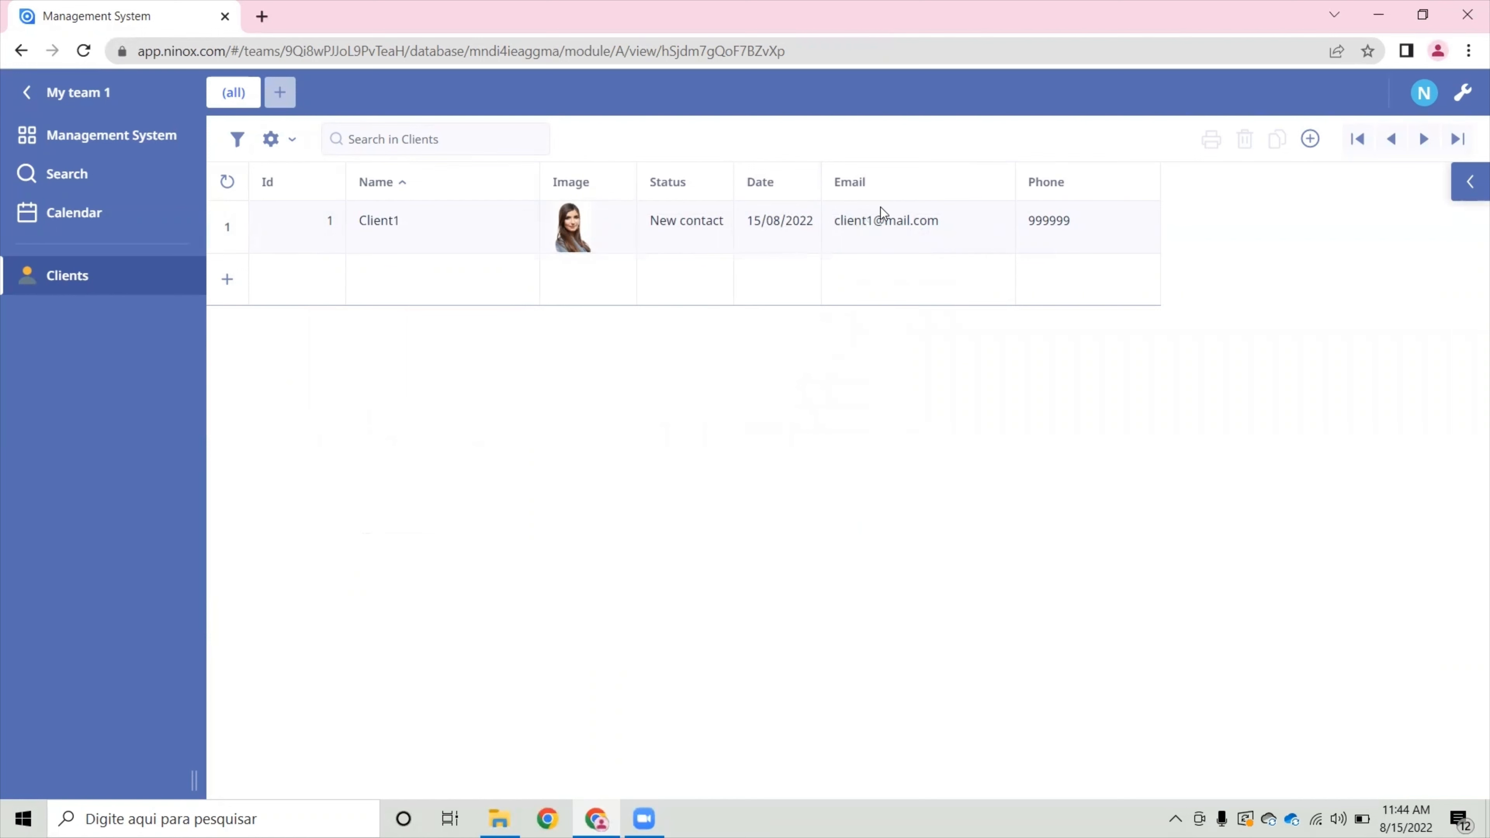
- Hide the Date column, and view the Client1 record's full form before returning to the table
left_click(790, 181)
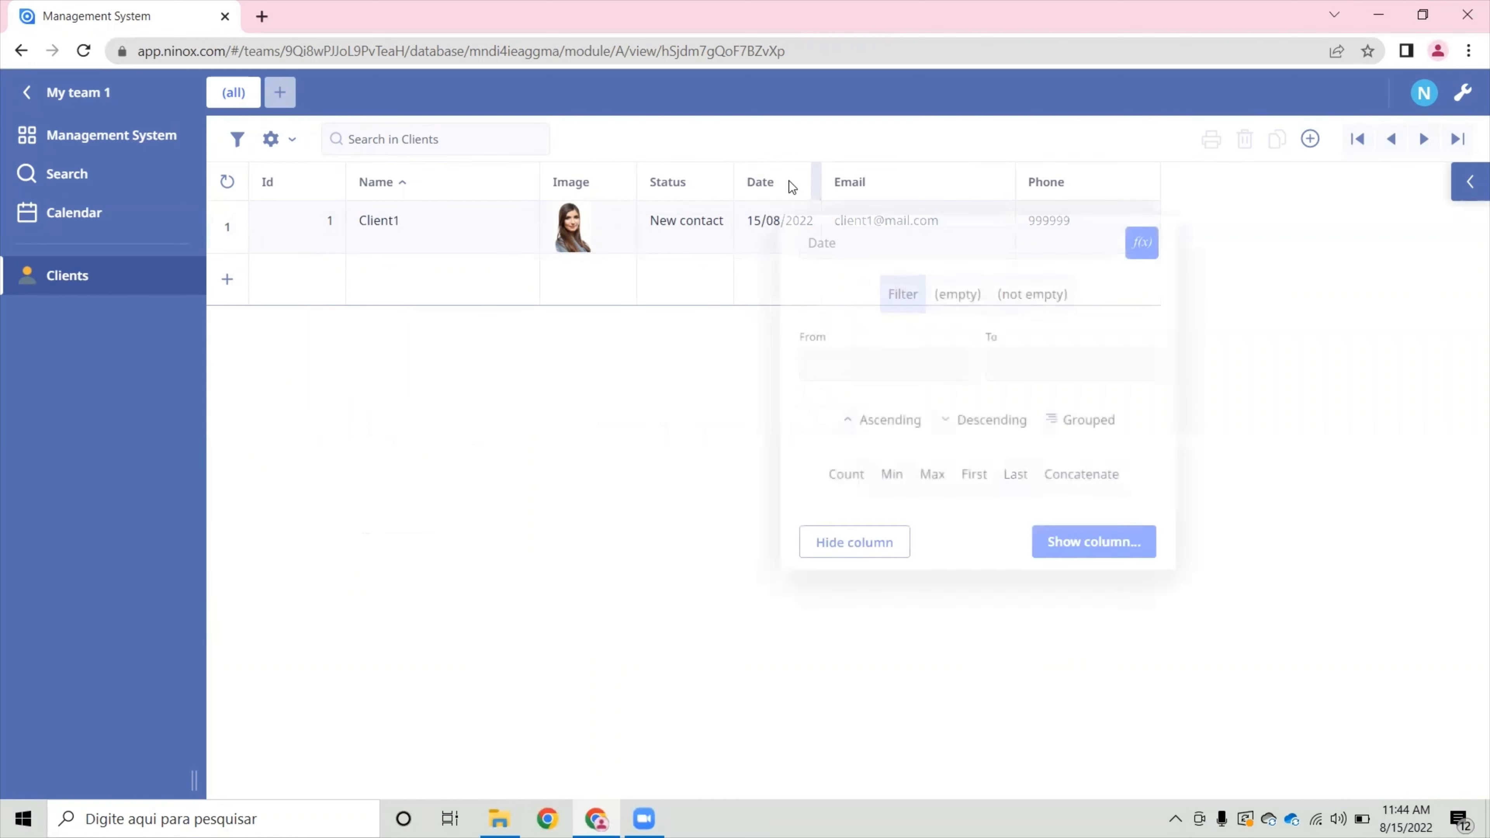
left_click(877, 542)
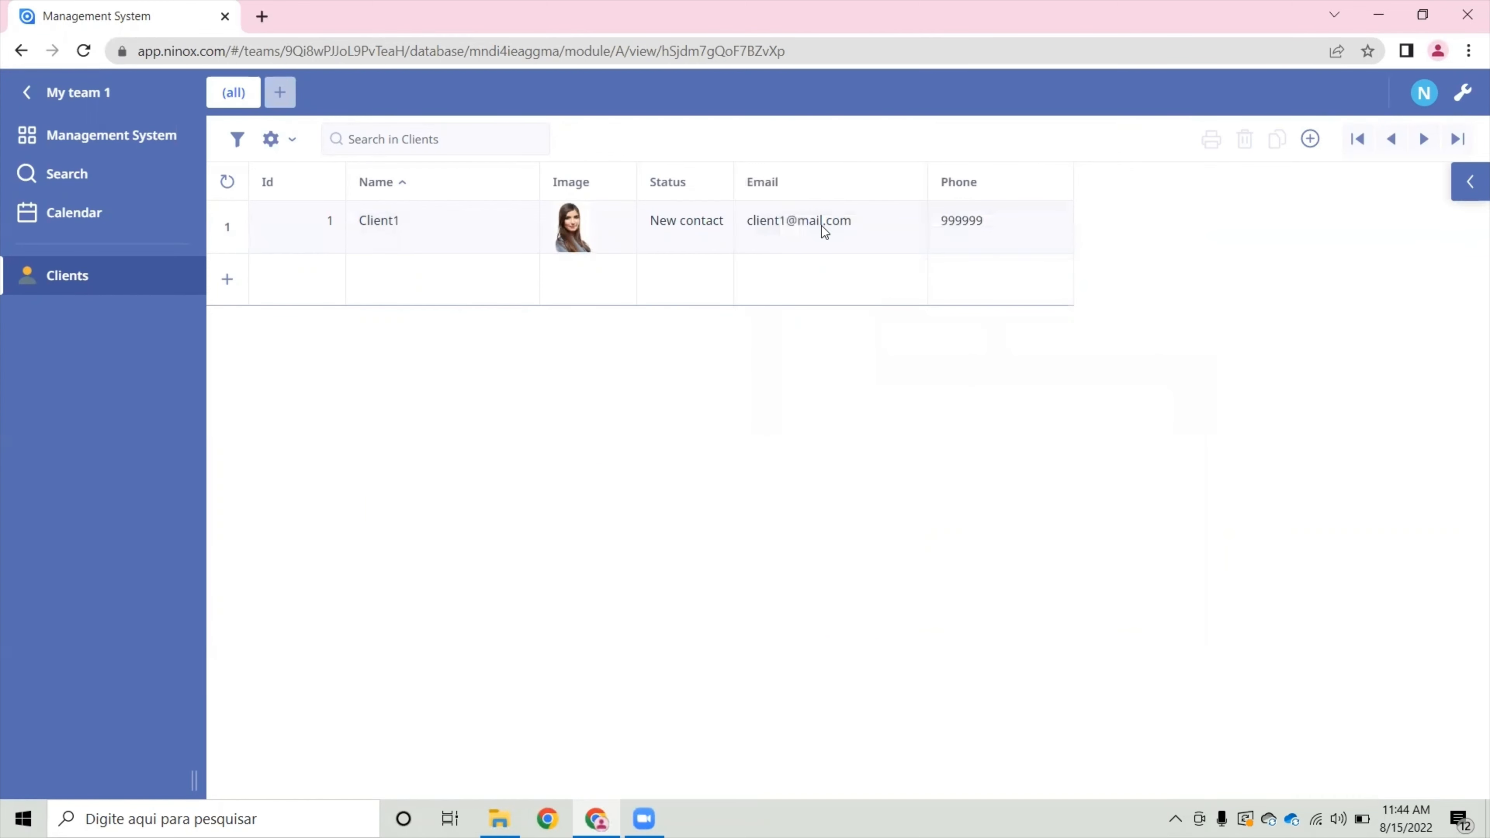
left_click(822, 226)
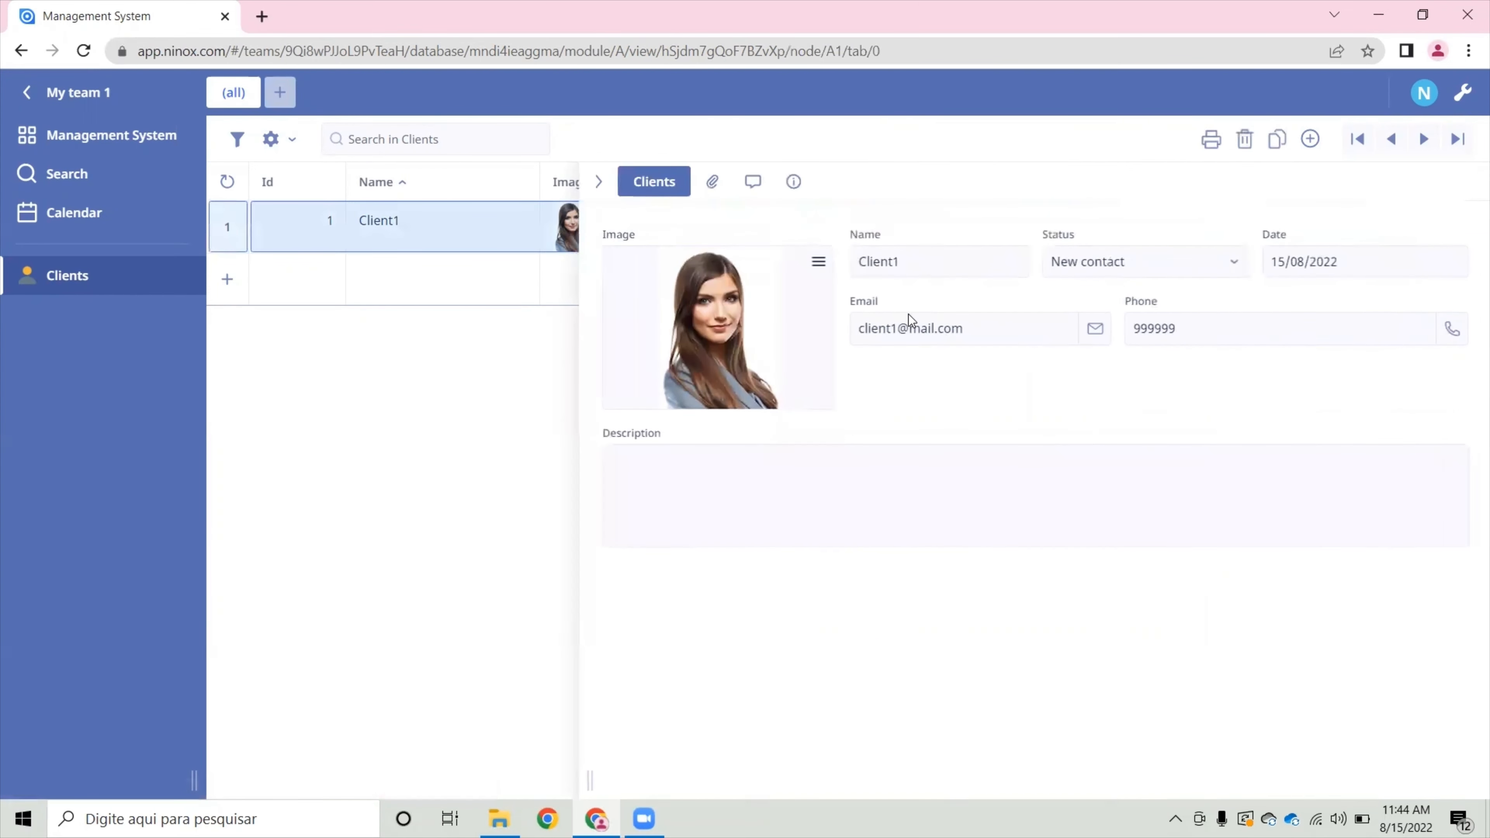
left_click(599, 182)
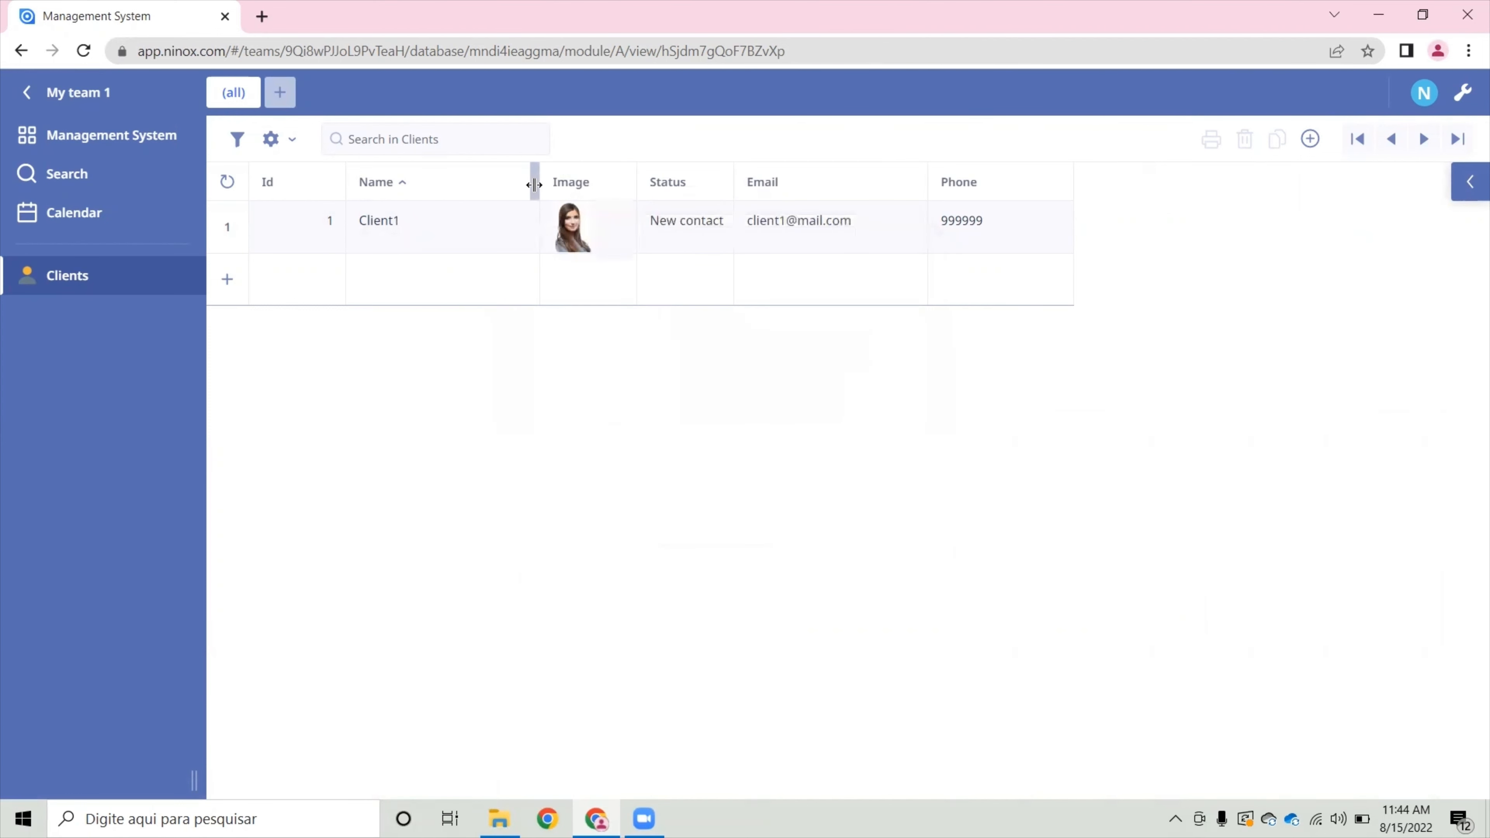
- Narrow the Name column, widen the Image column slightly and increase the row height a little
left_click_drag(534, 184, 462, 188)
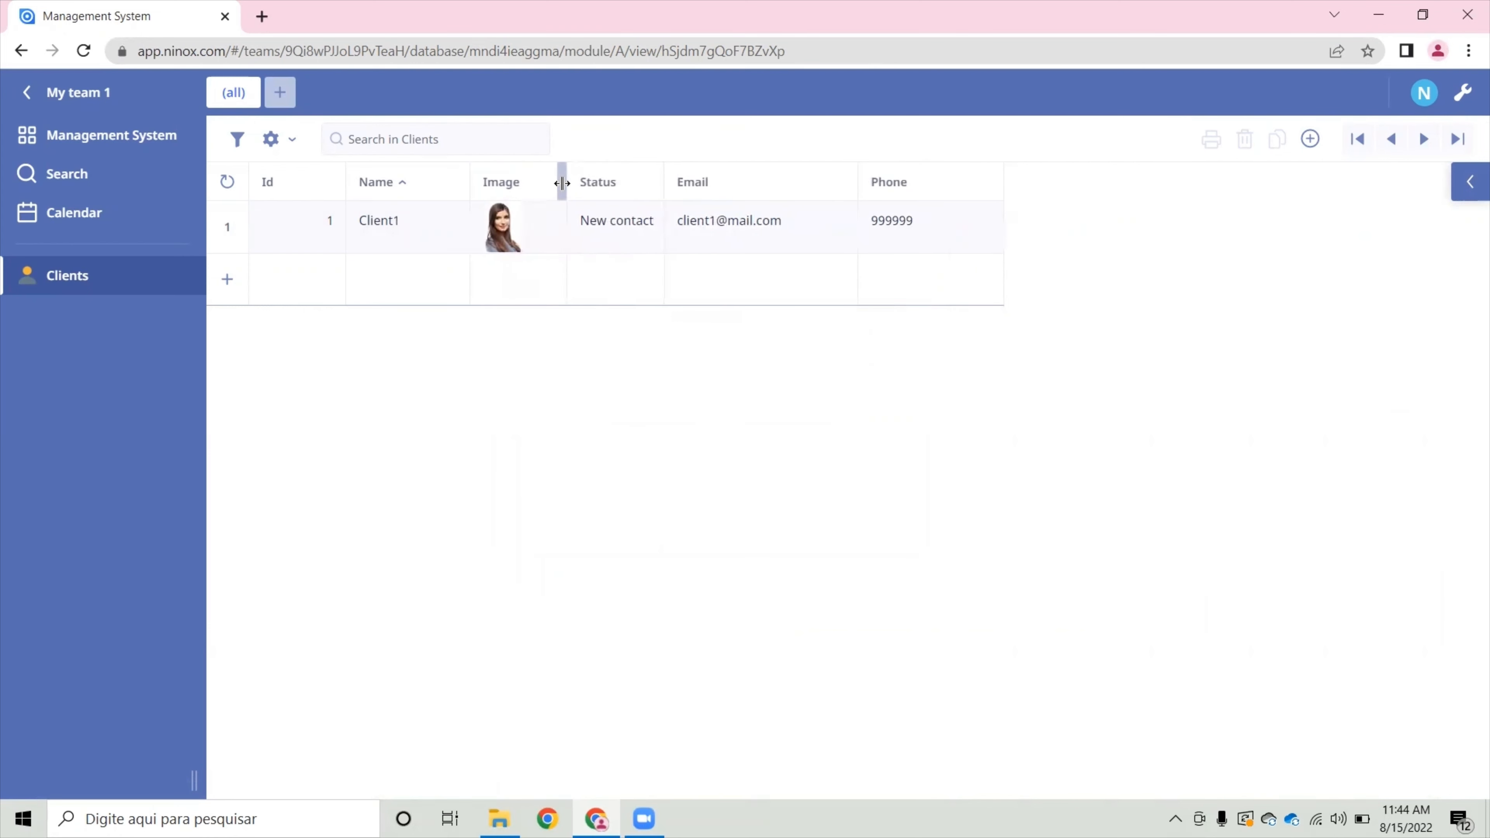
left_click_drag(562, 183, 582, 186)
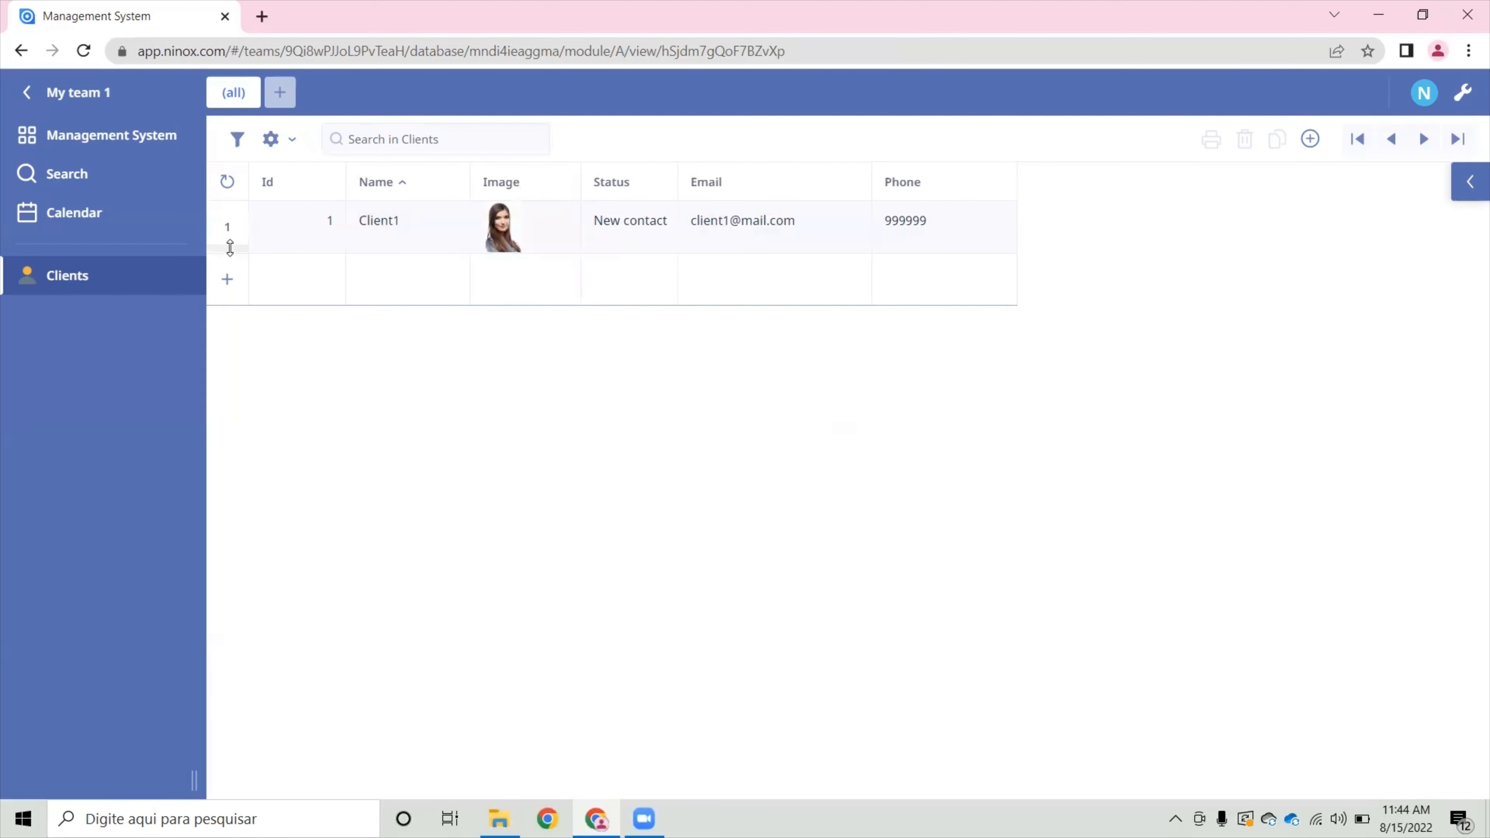
mouse_move(230, 249)
left_mouse_down()
mouse_move(226, 327)
mouse_move(231, 261)
left_mouse_up()
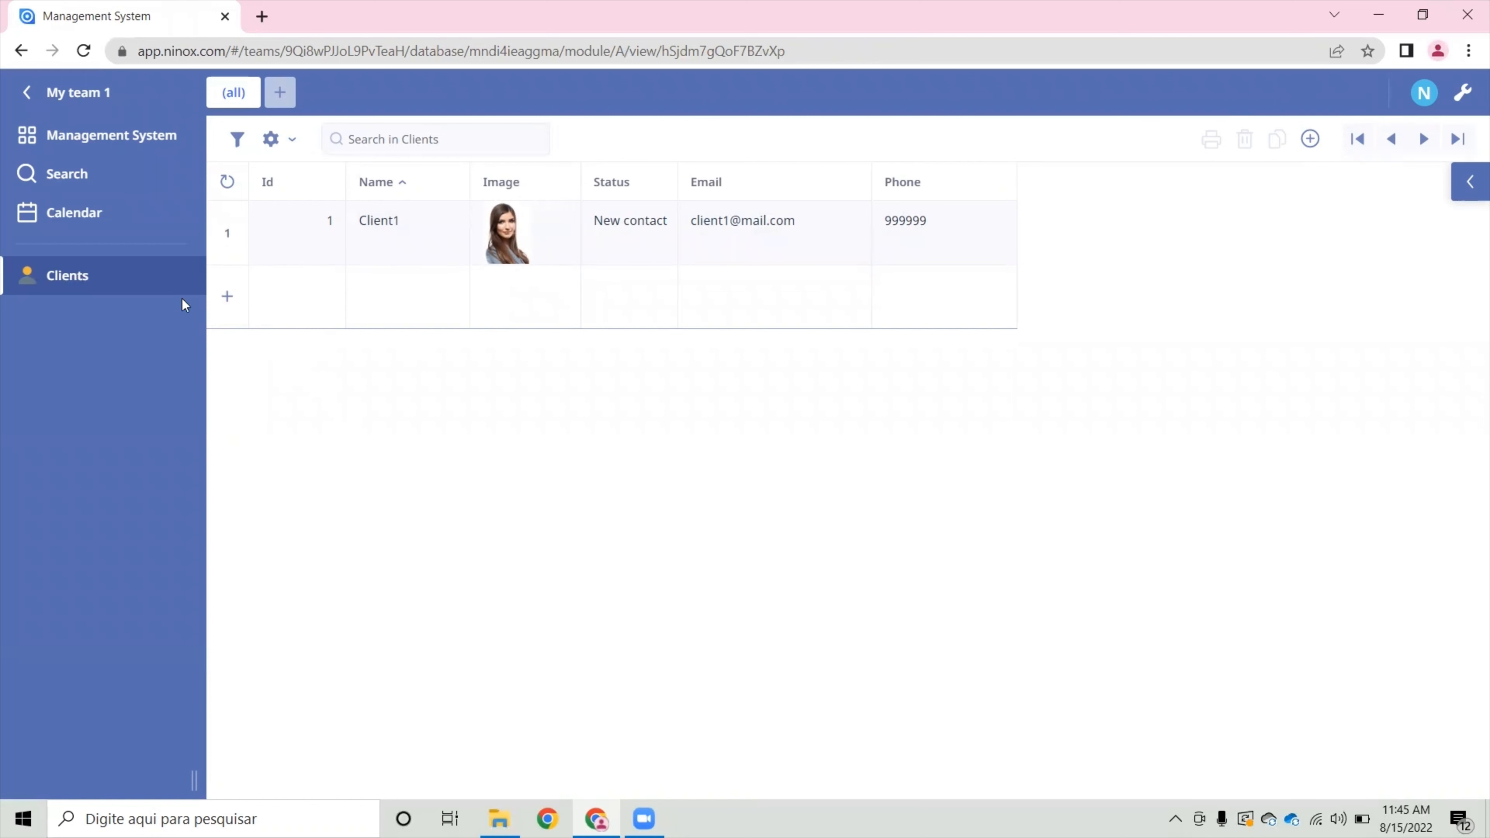
- Create a new client record named Client2 with status New contact and today's date
left_click(1311, 140)
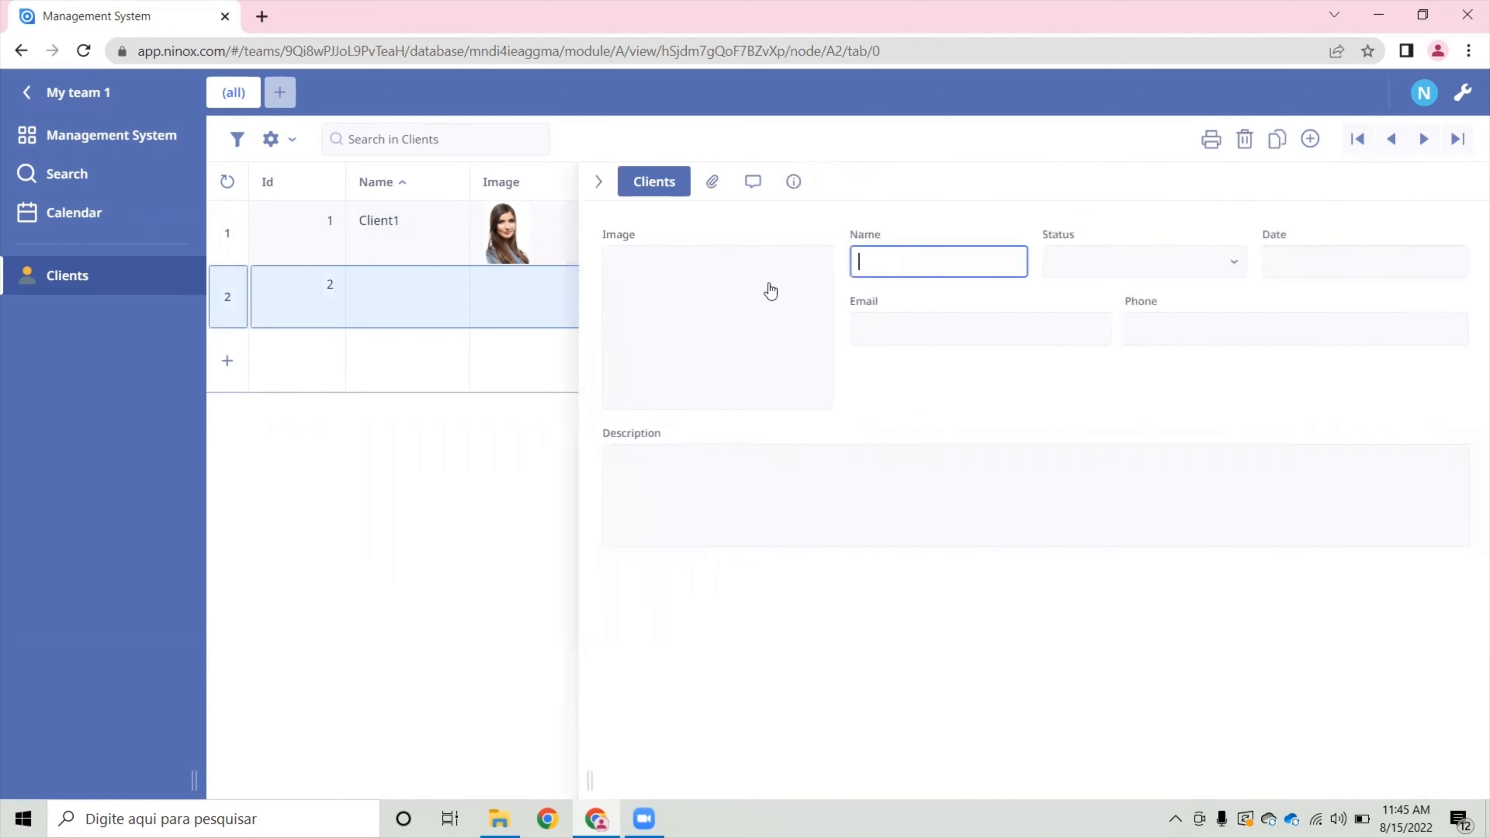
type("Client2")
left_click(1162, 258)
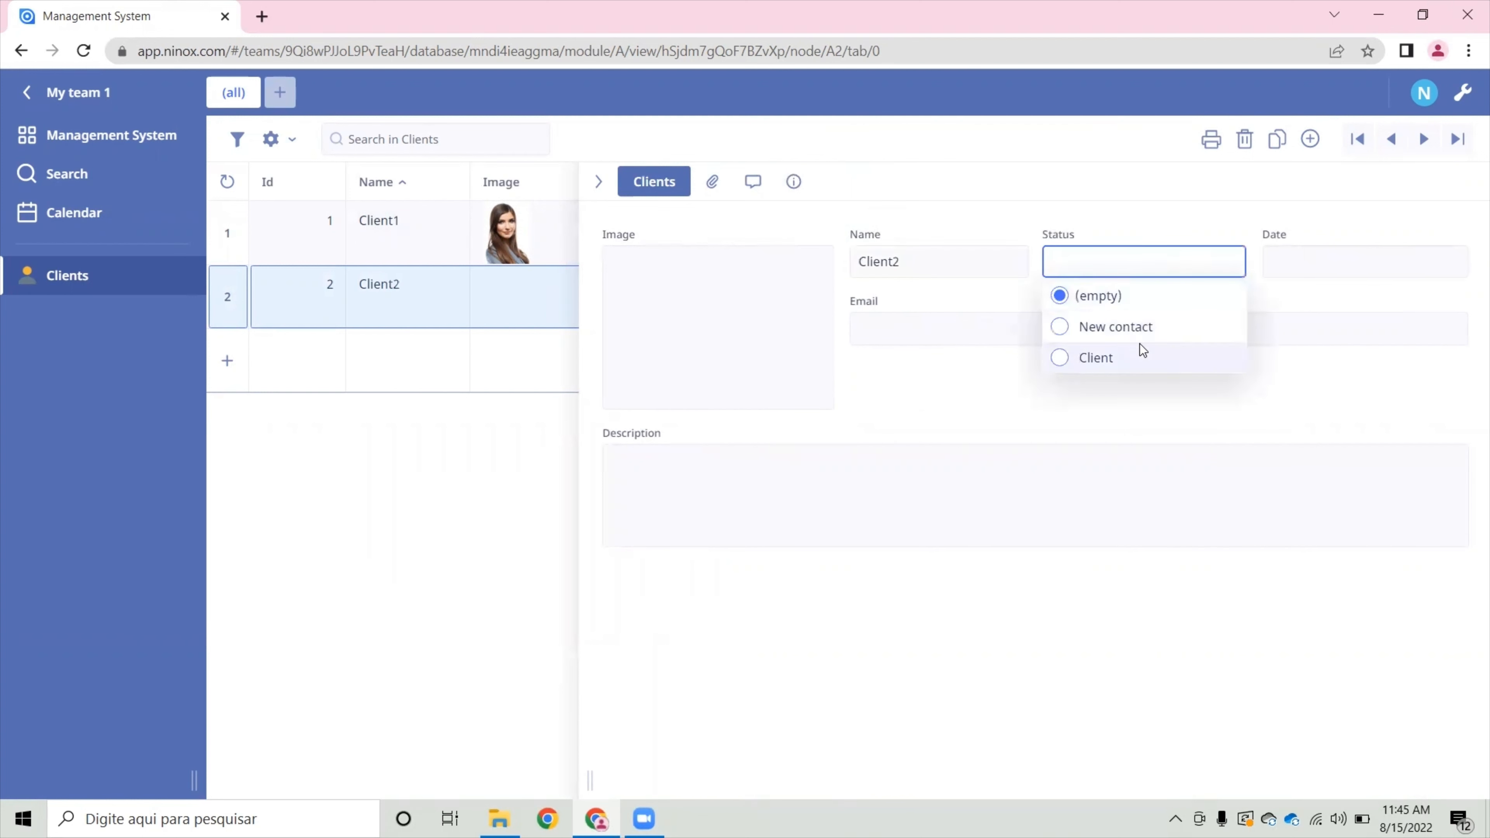
left_click(1140, 333)
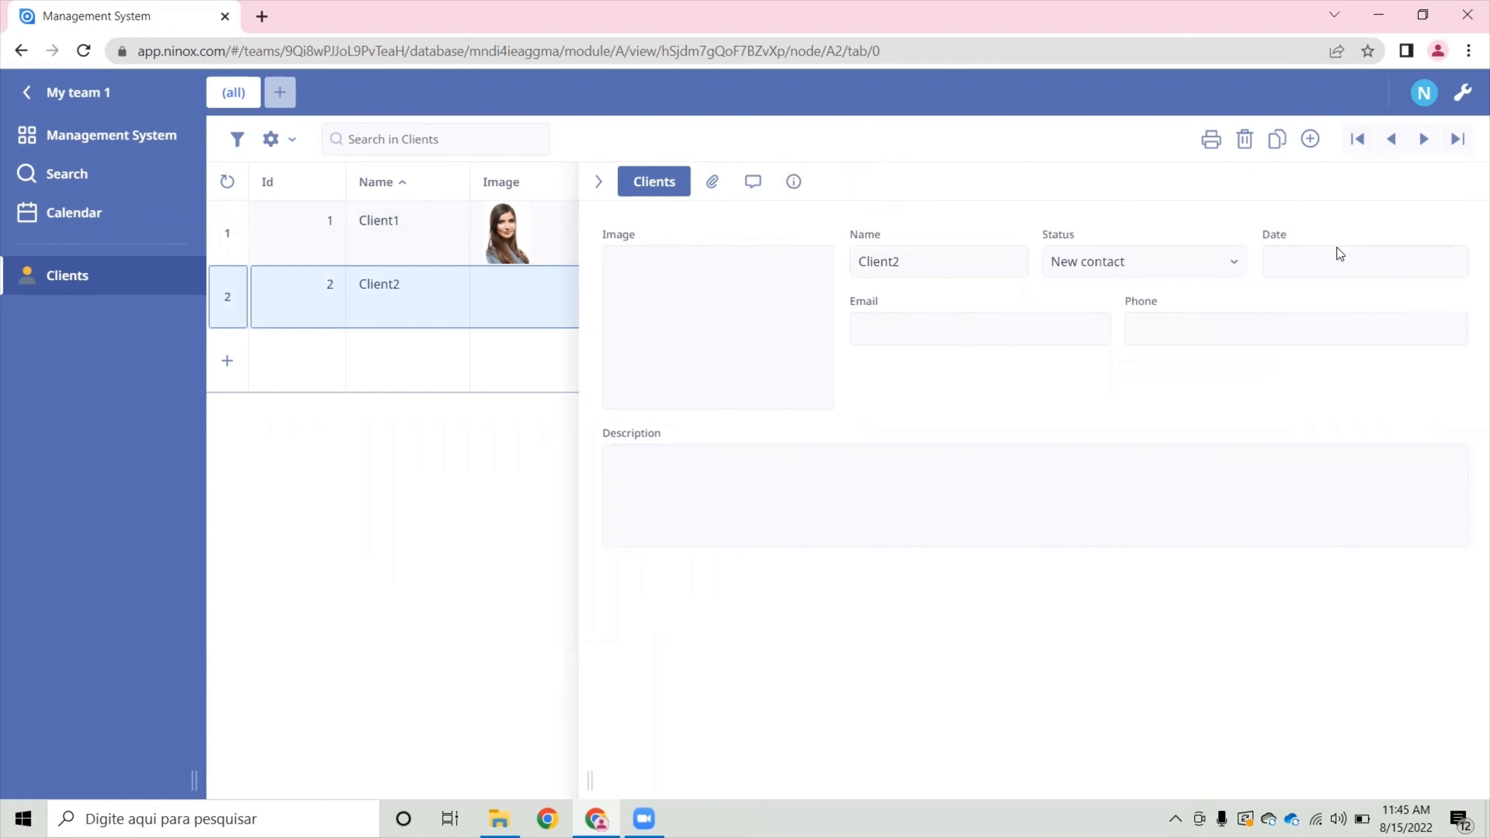
left_click(1340, 258)
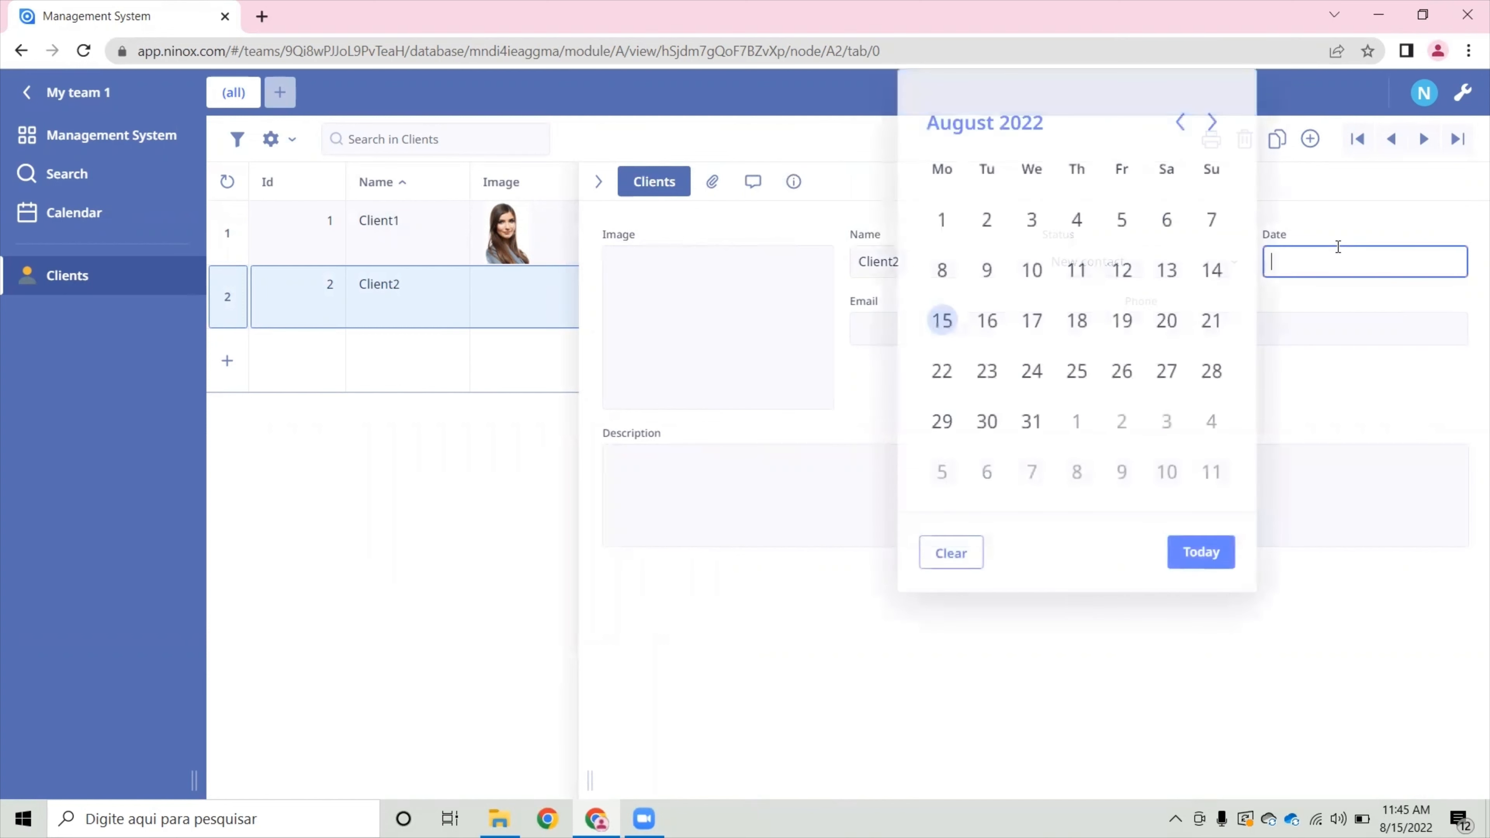
left_click(1204, 554)
- Fill in the e-mail address and phone number of the Client2 record
left_click(960, 341)
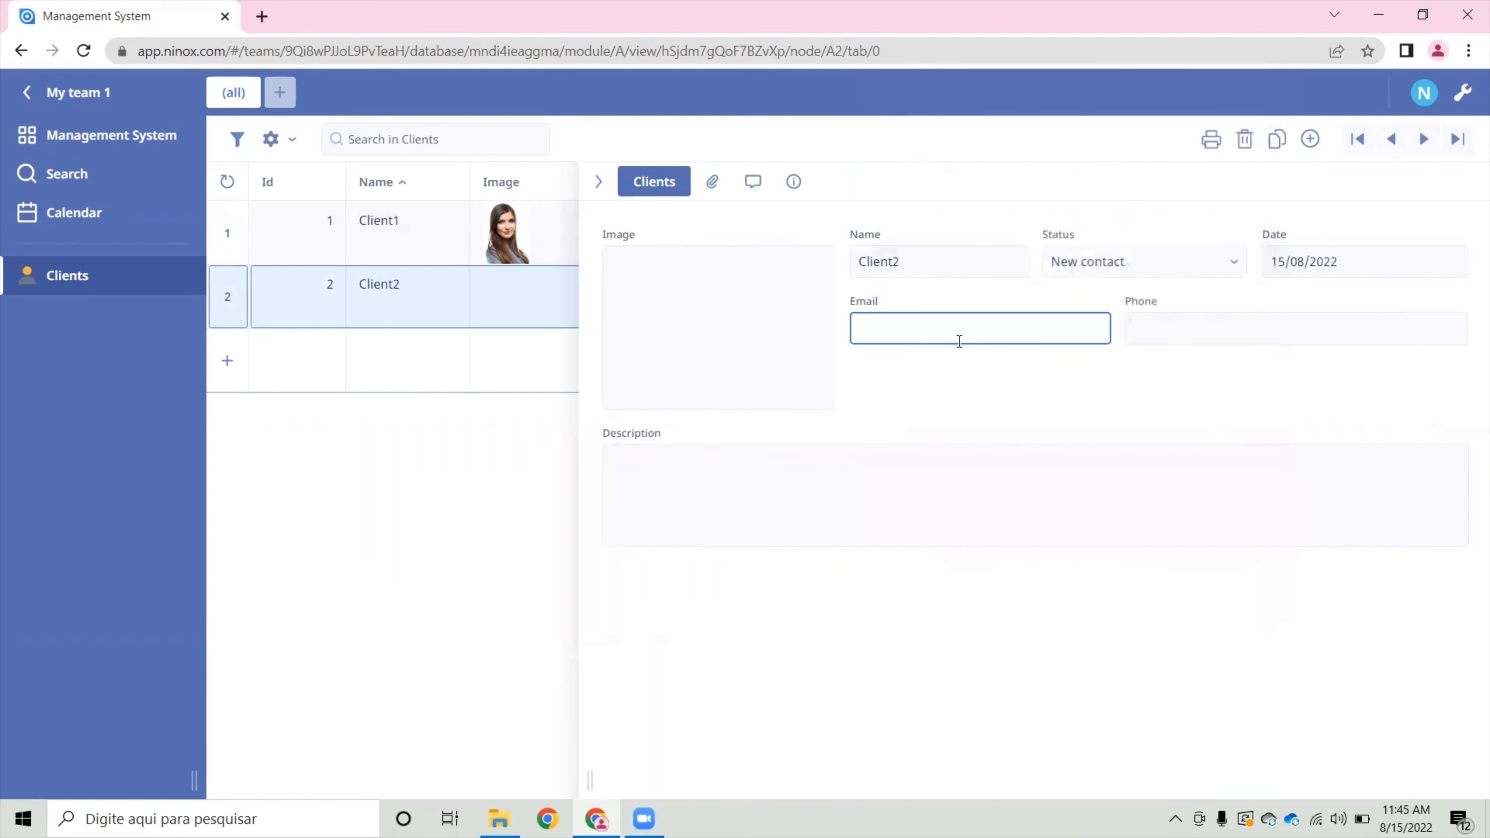
type("client2@mail.com")
key("Tab")
type("888888")
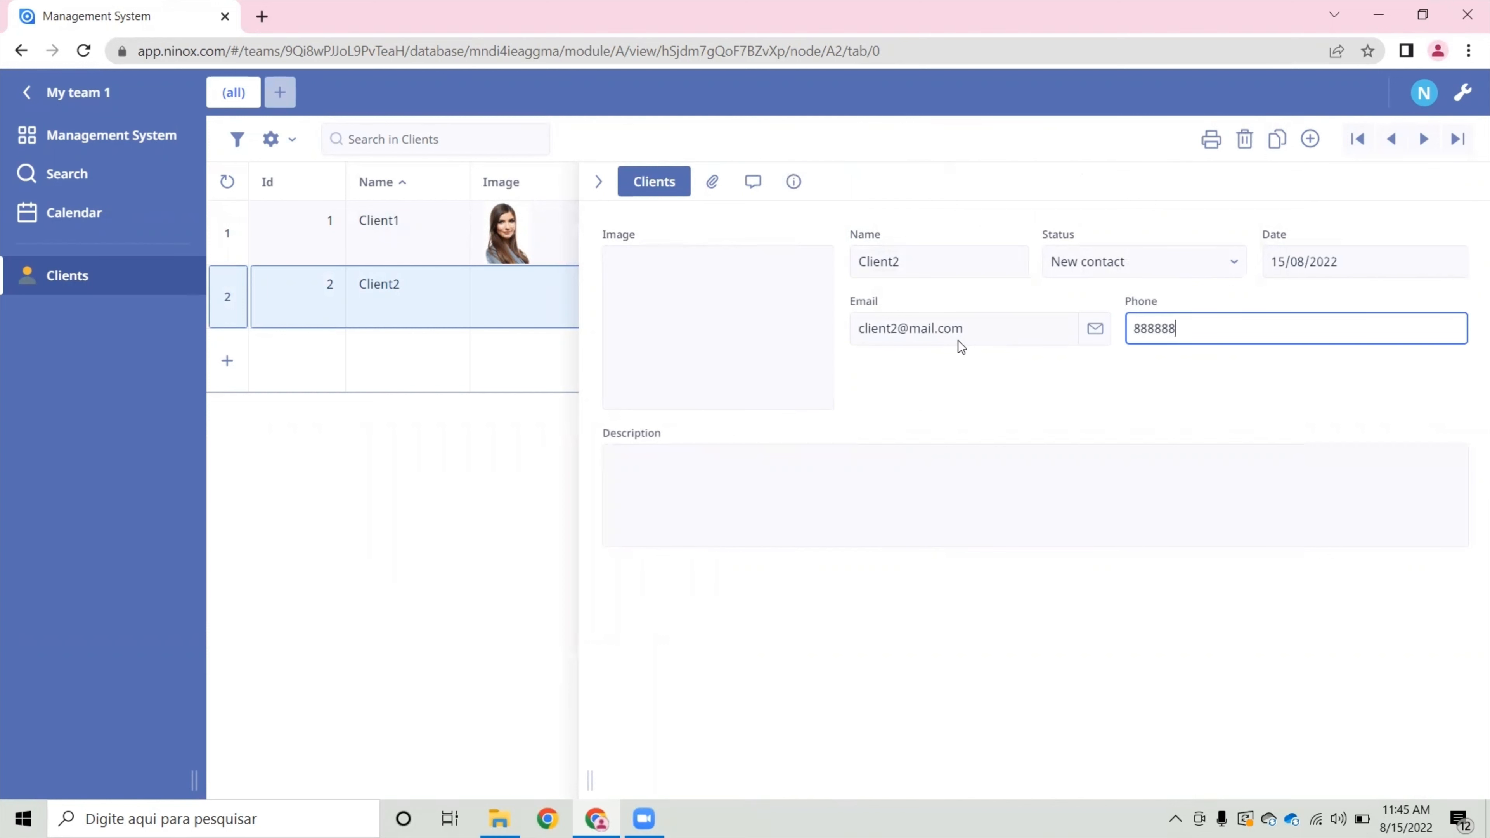
key("Return")
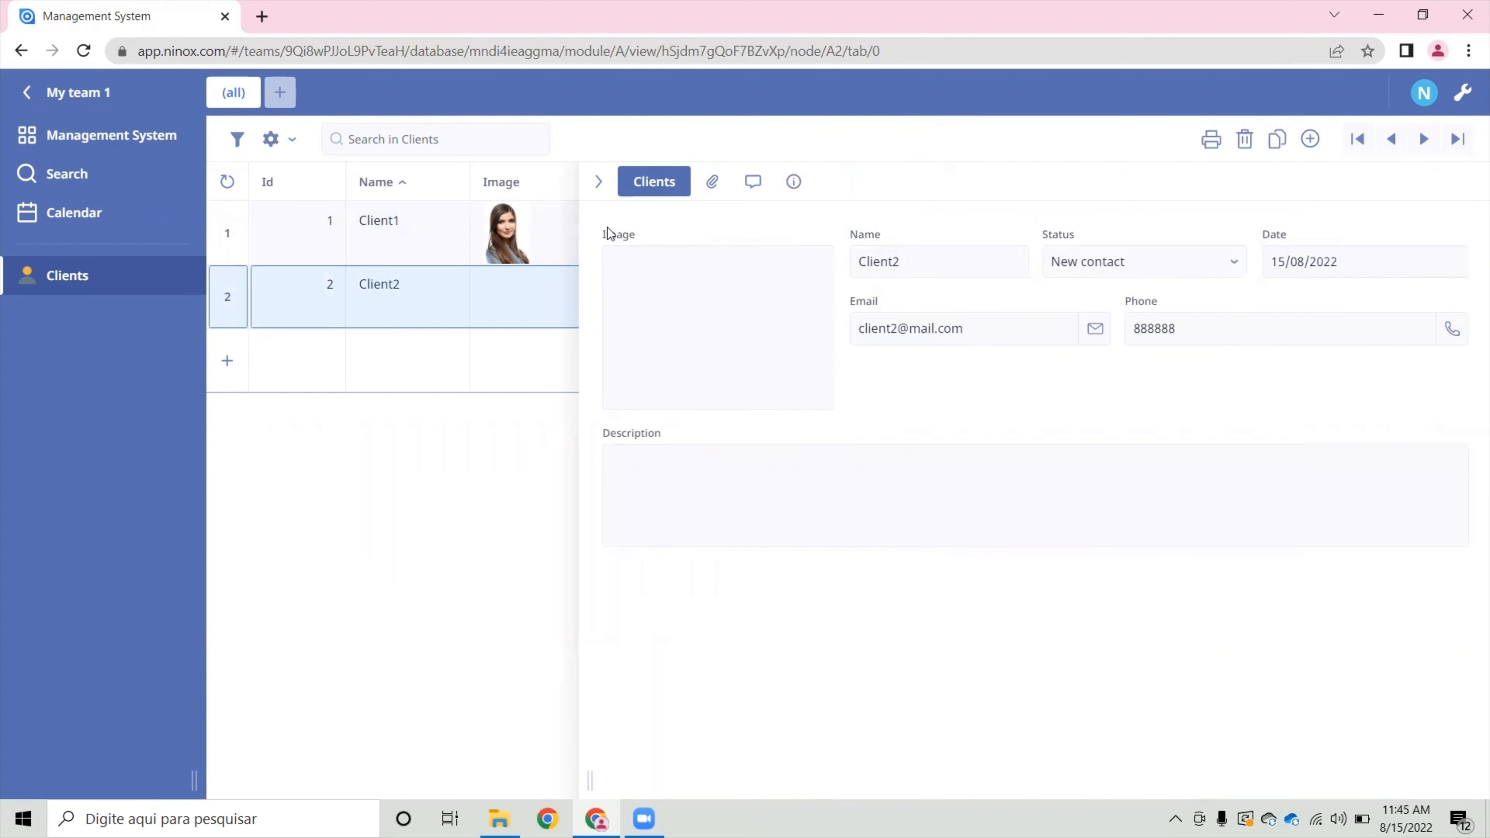
- Add another client record named Client3 with status Client and today's date
left_click(1312, 140)
type("Client3")
key("Tab")
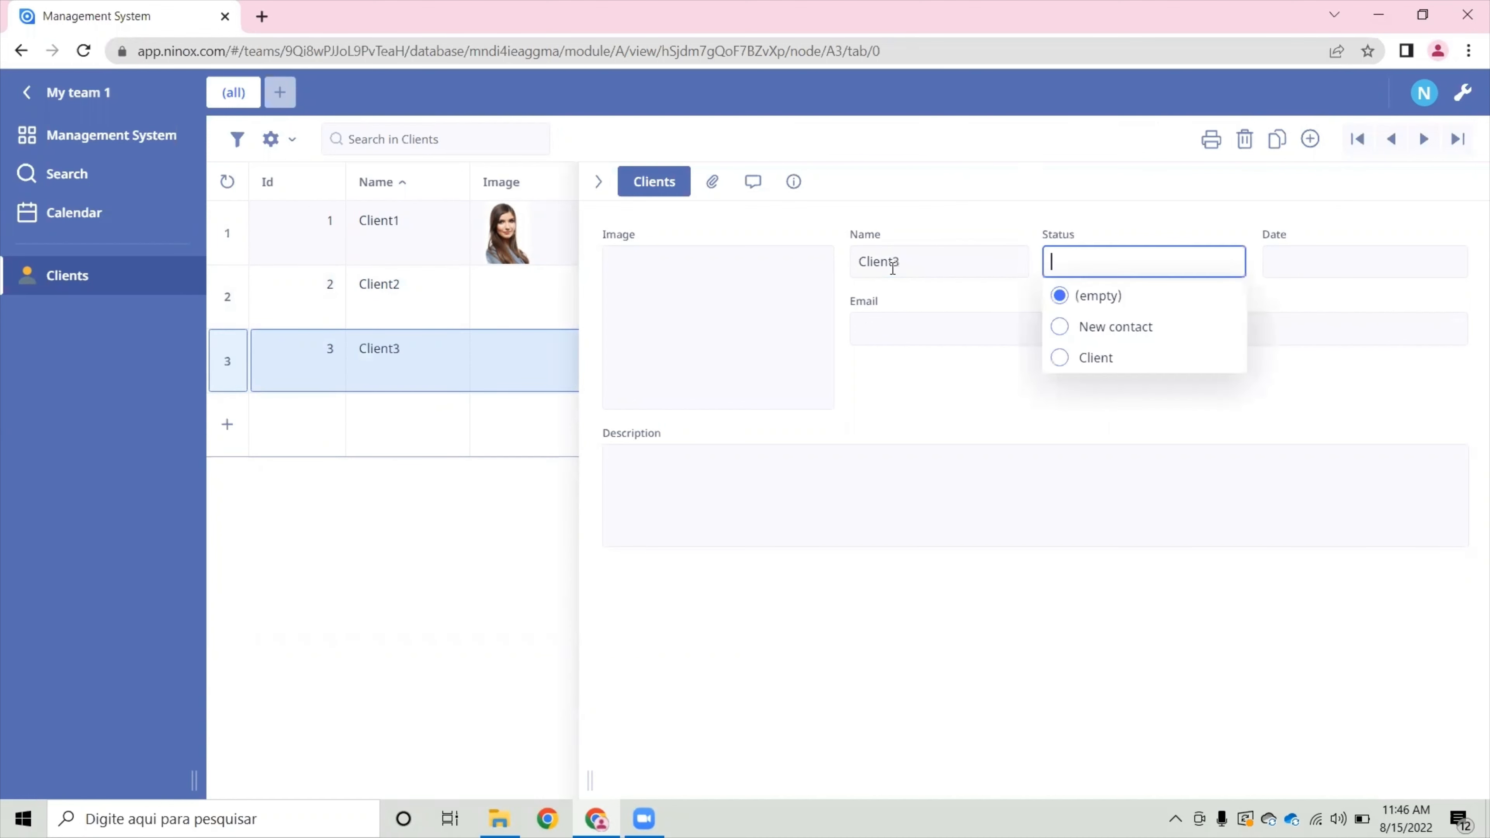
left_click(1123, 354)
left_click(1339, 268)
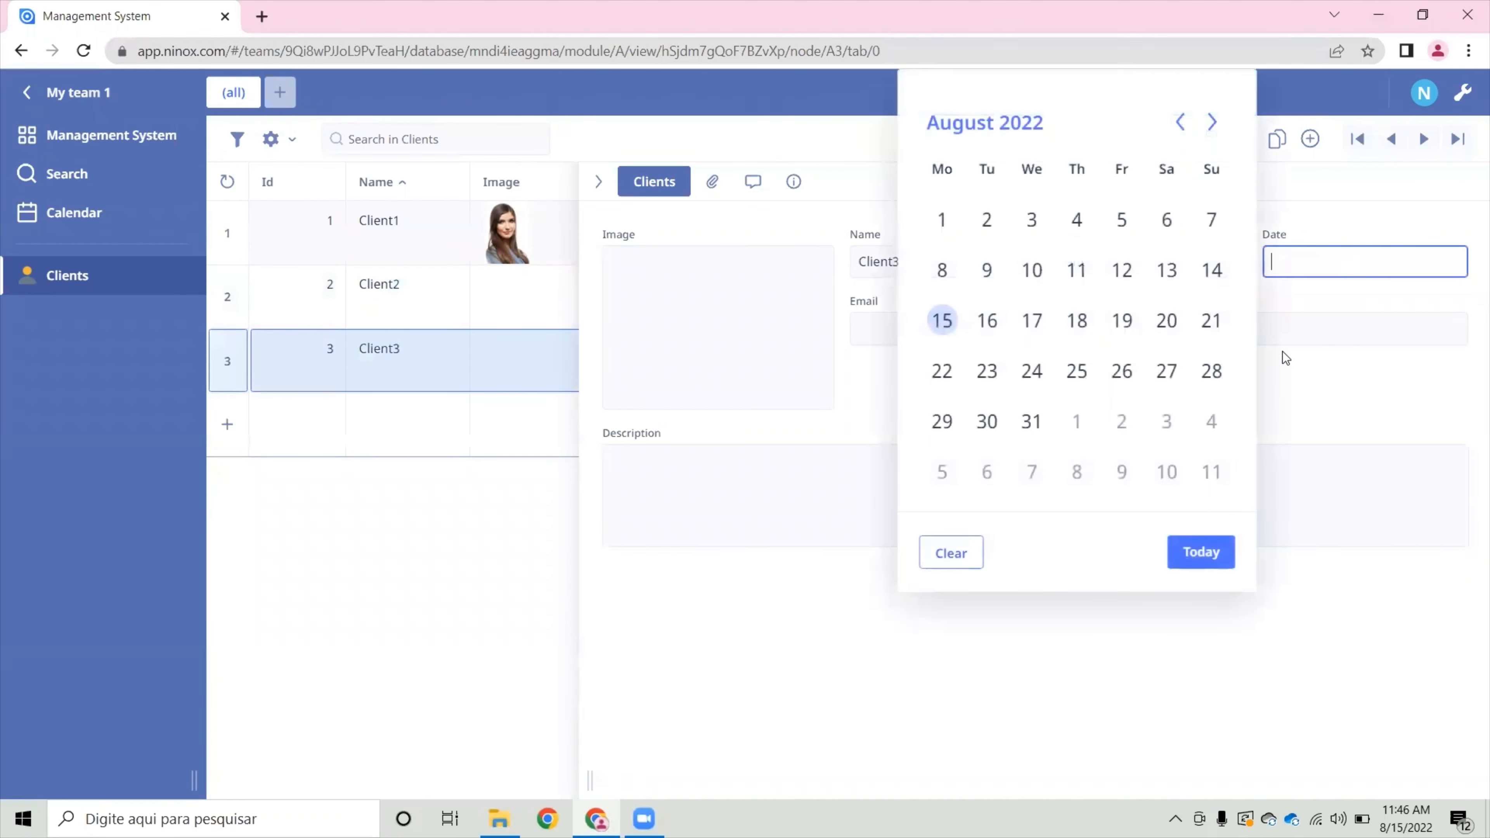
left_click(1217, 549)
- Enter the e-mail address and phone number for Client3 and close the record form
left_click(923, 325)
type("client3@")
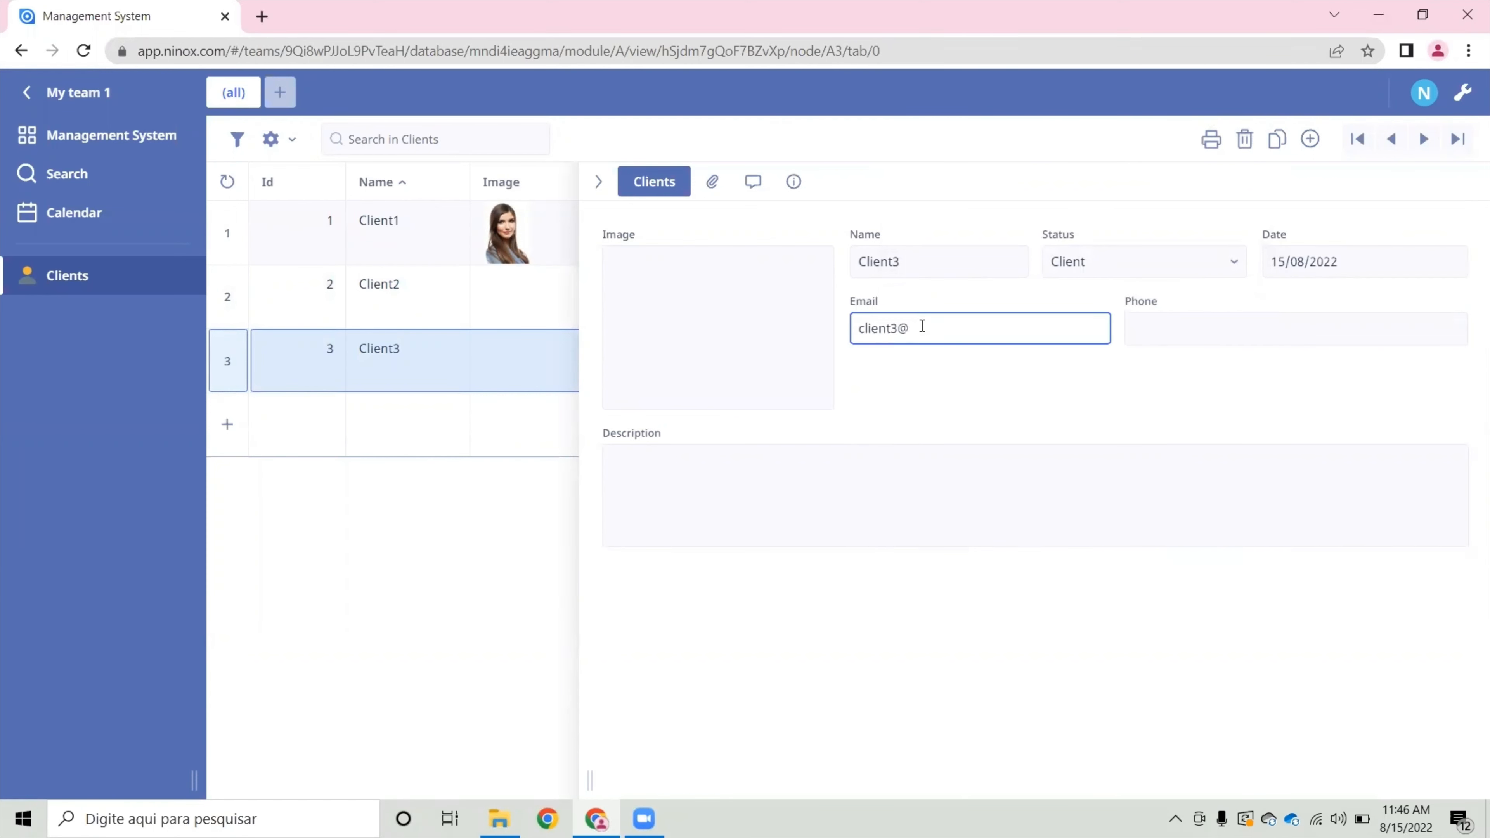
type("mail.com")
key("Tab")
type("777777")
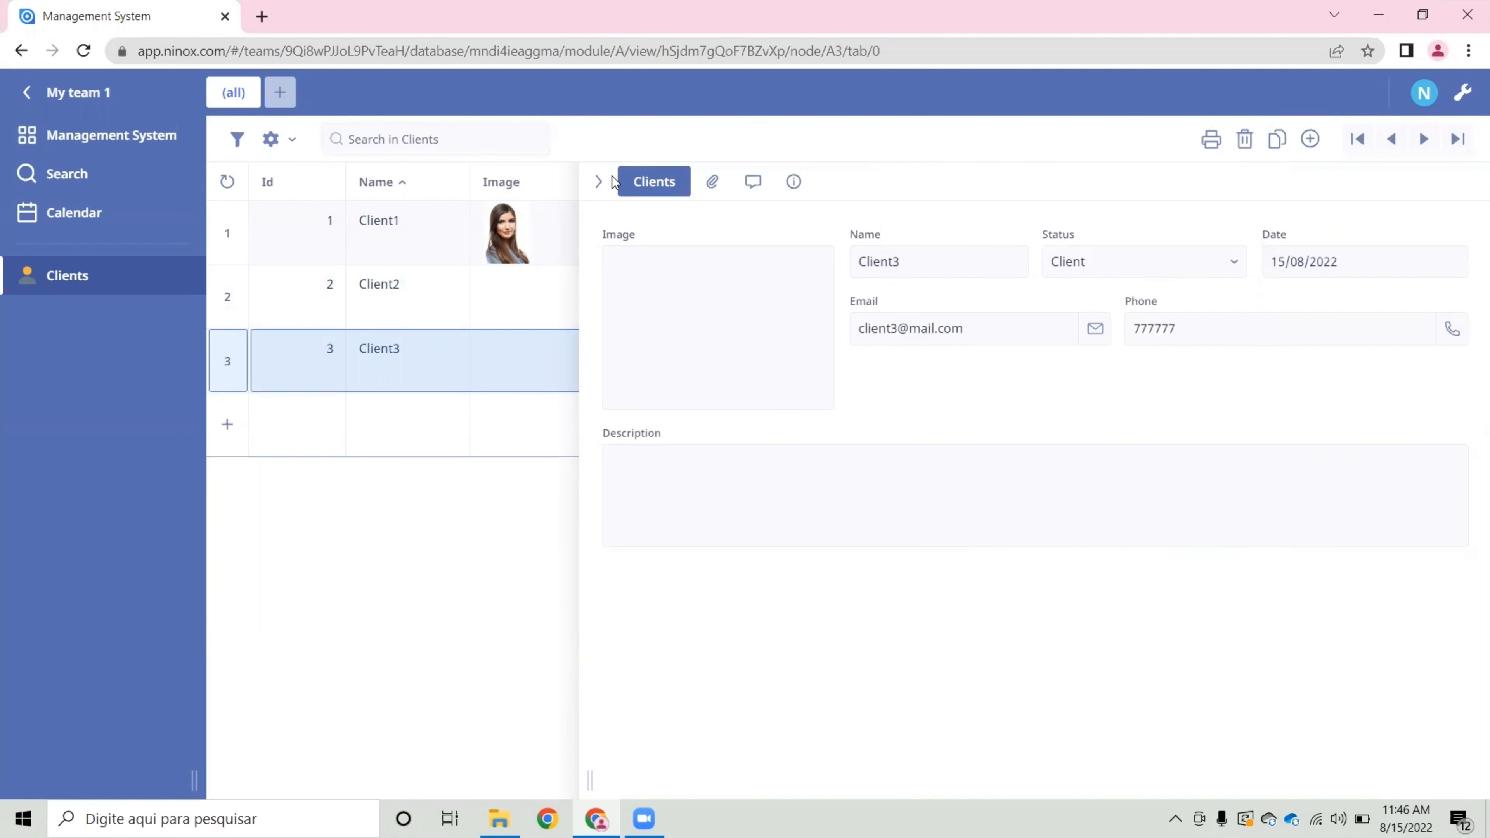
left_click(604, 188)
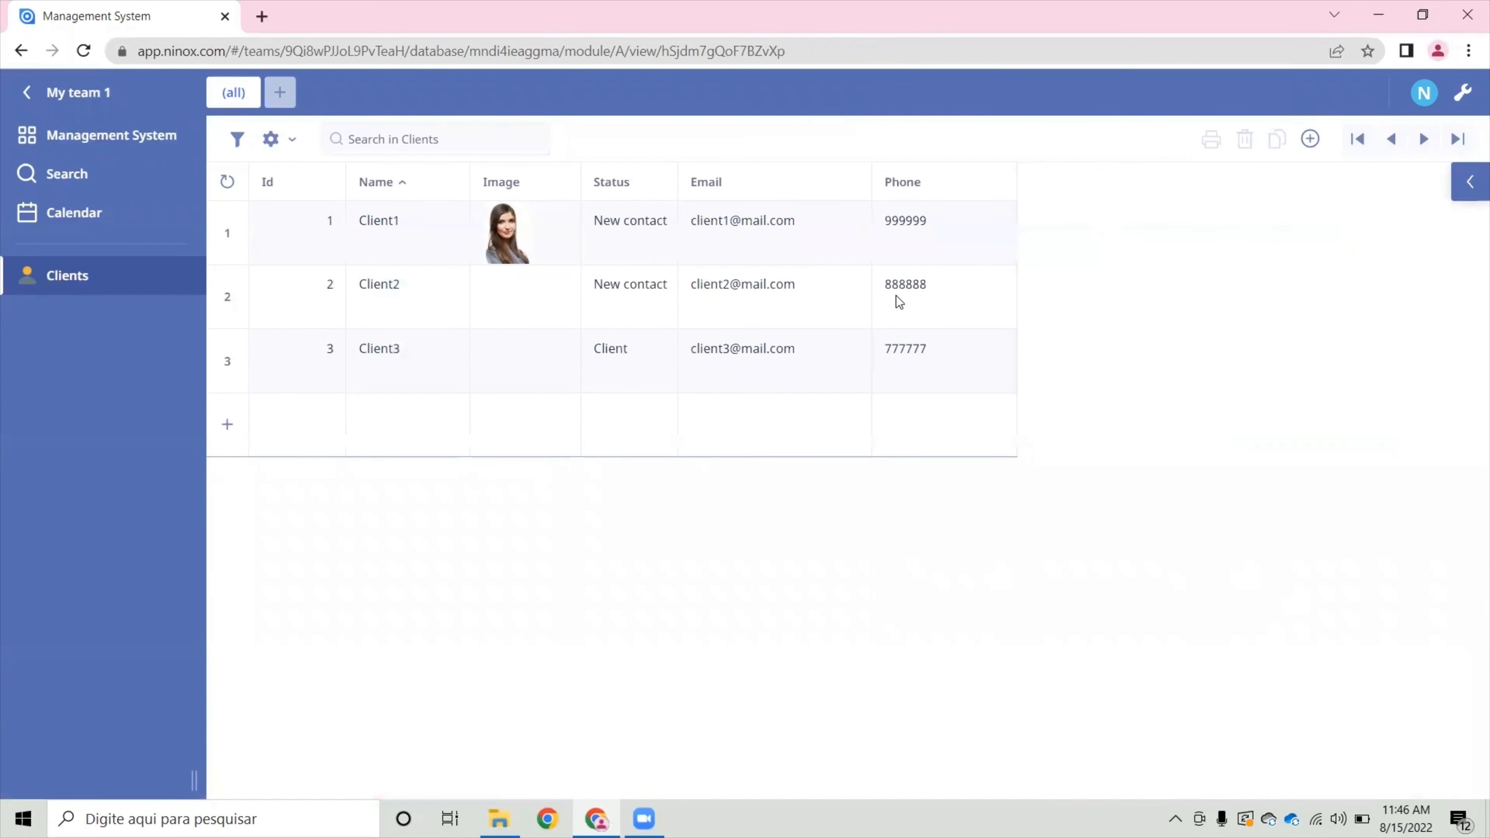
- Change Client2's status to Client directly in the table, and check the record's form before closing it
left_click(646, 291)
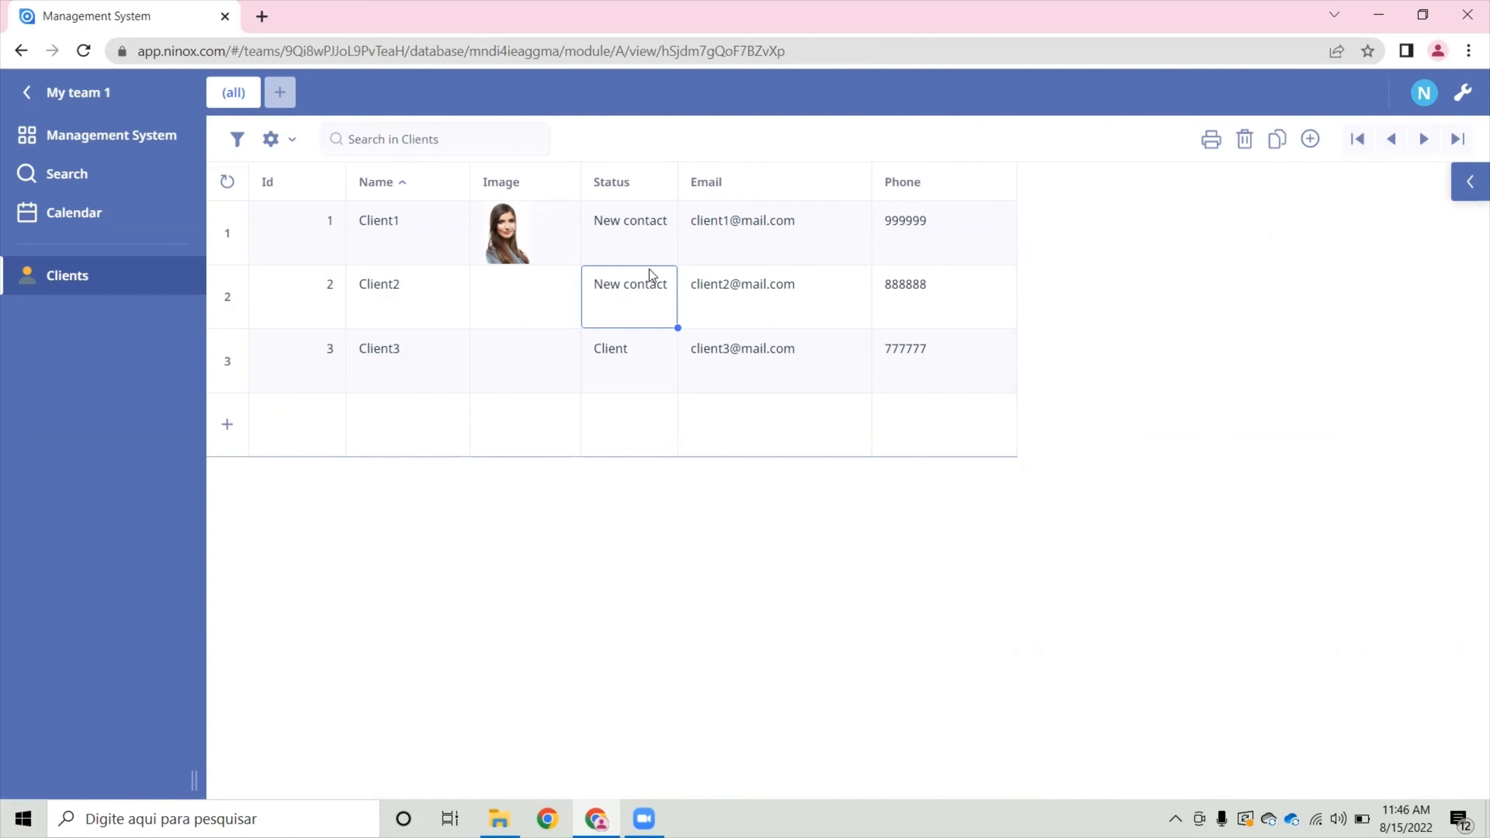
left_click(642, 289)
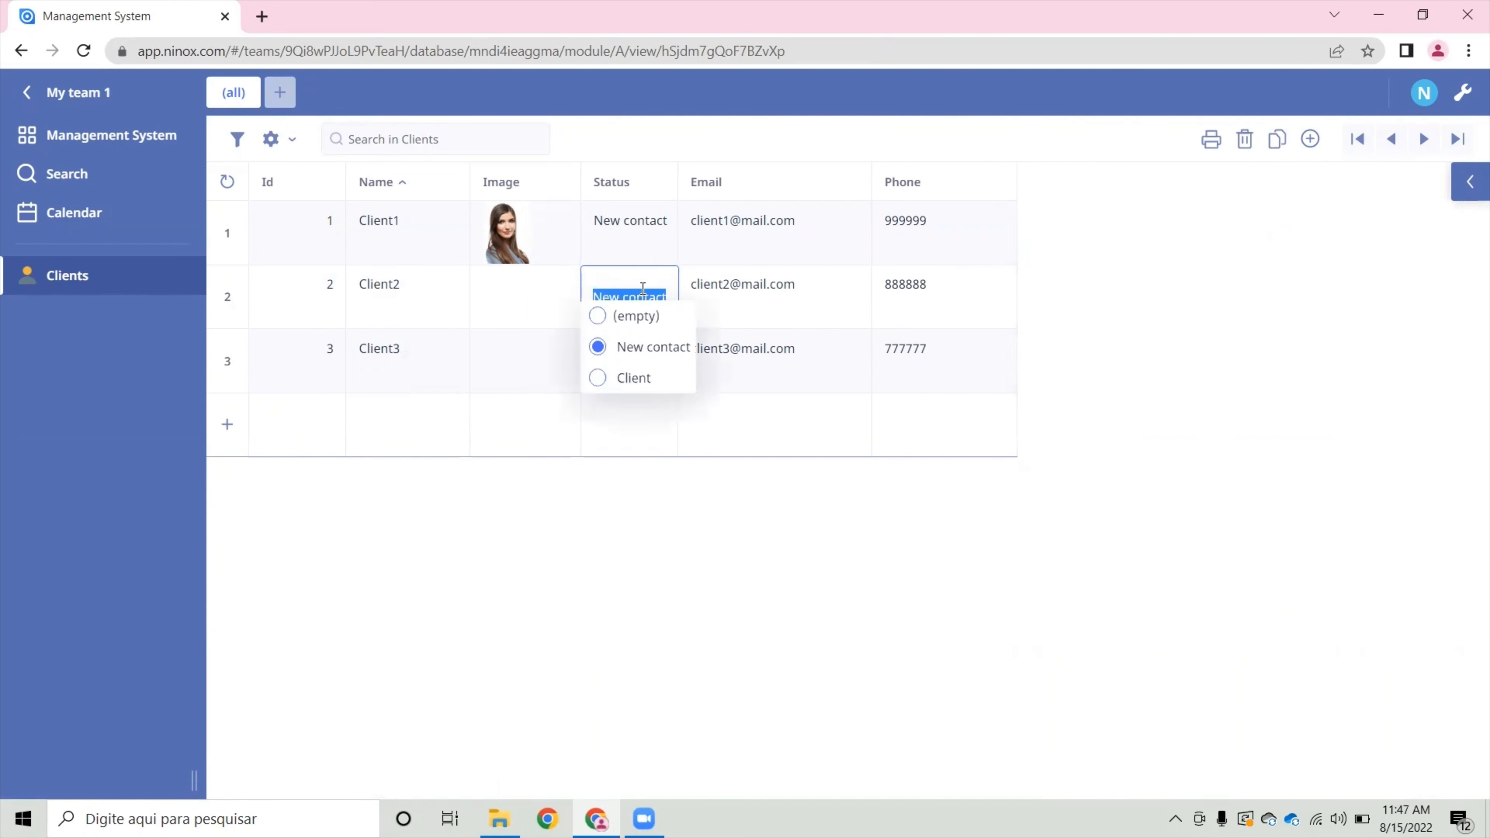
left_click(639, 379)
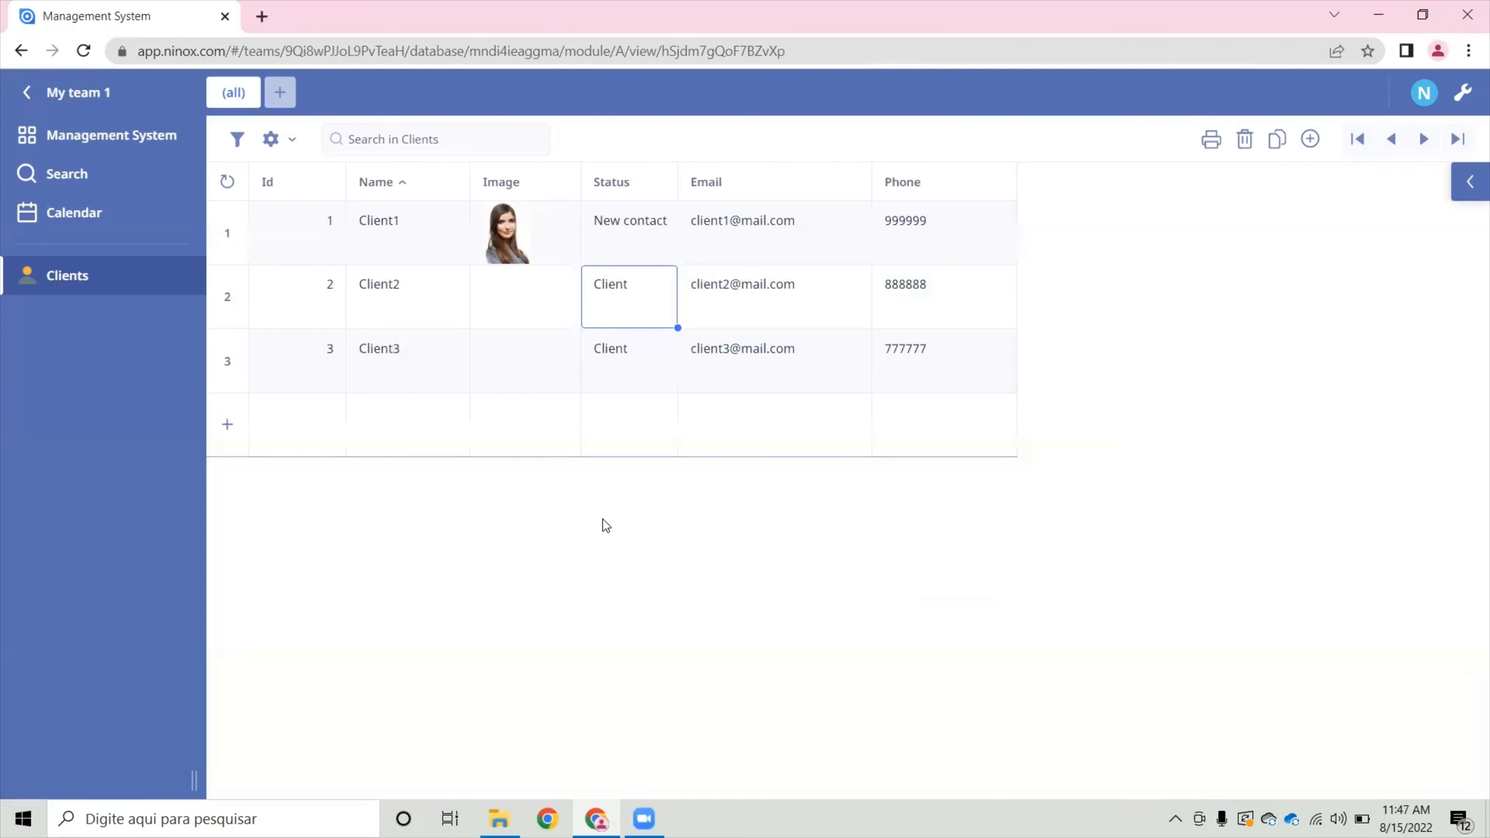
left_click(1470, 183)
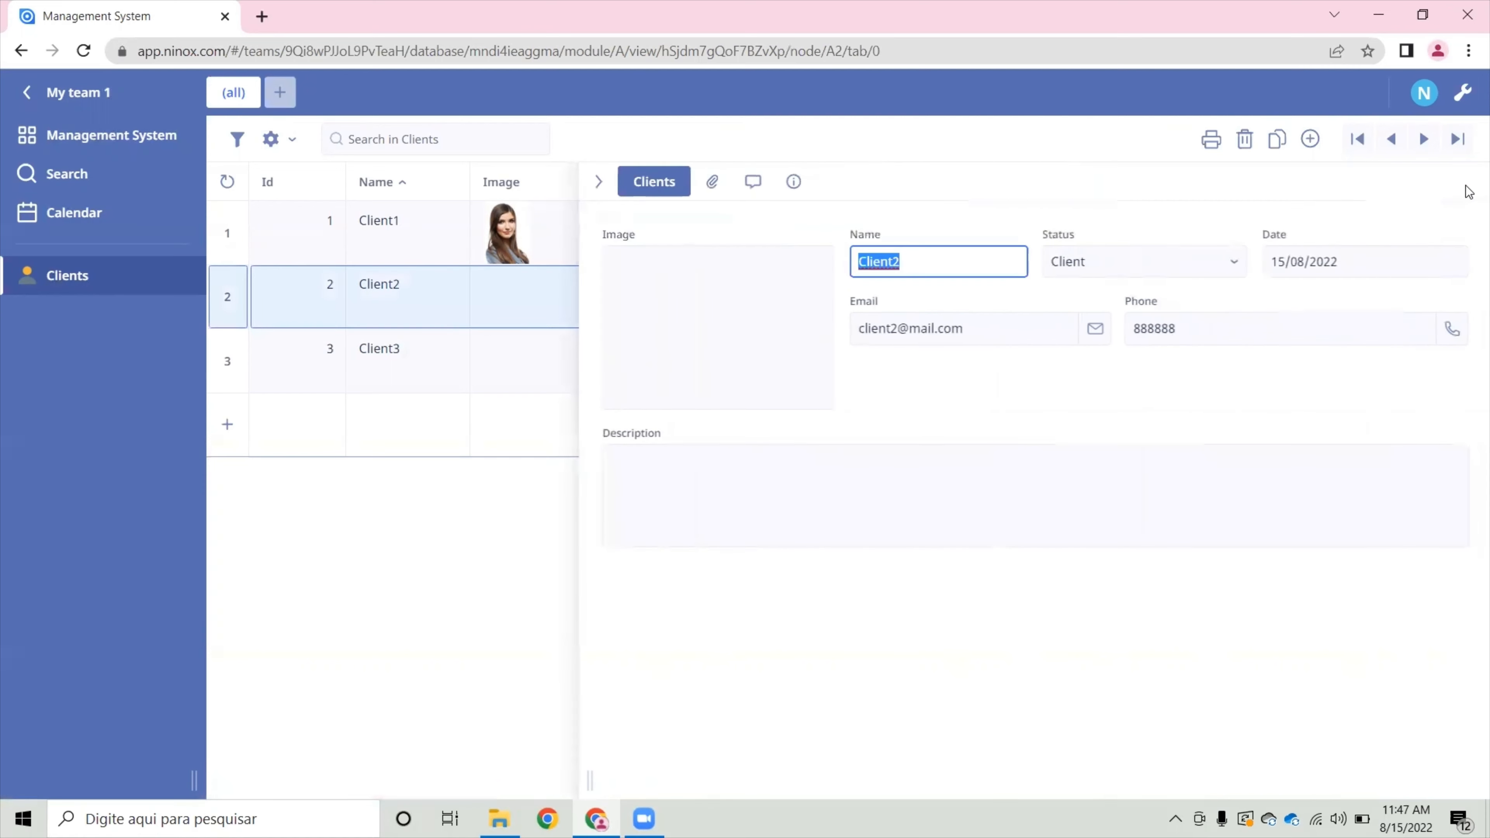
left_click(599, 182)
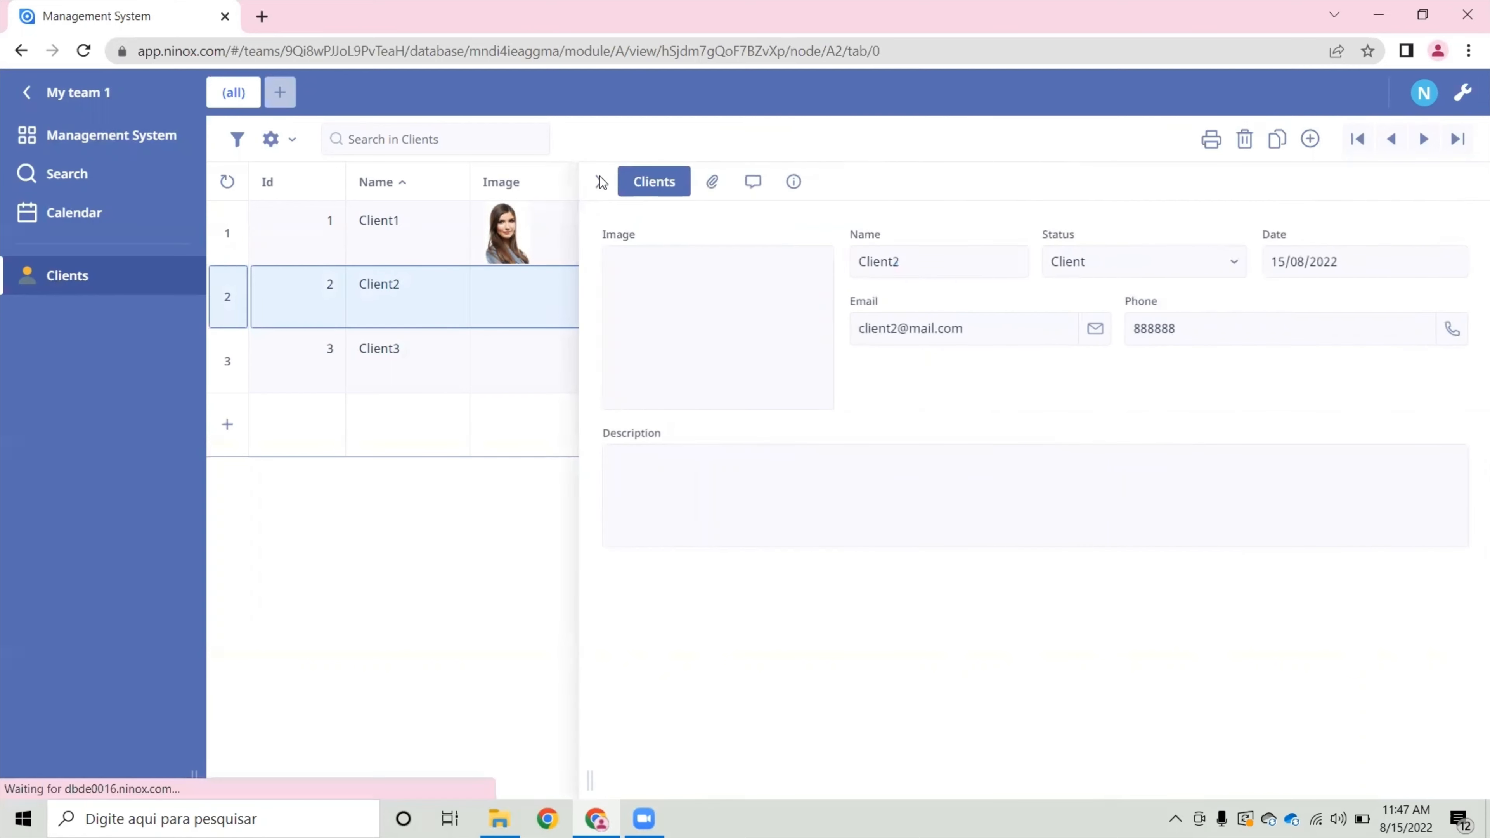
- Add a Count summary to the Name column of the Clients table
left_click(401, 183)
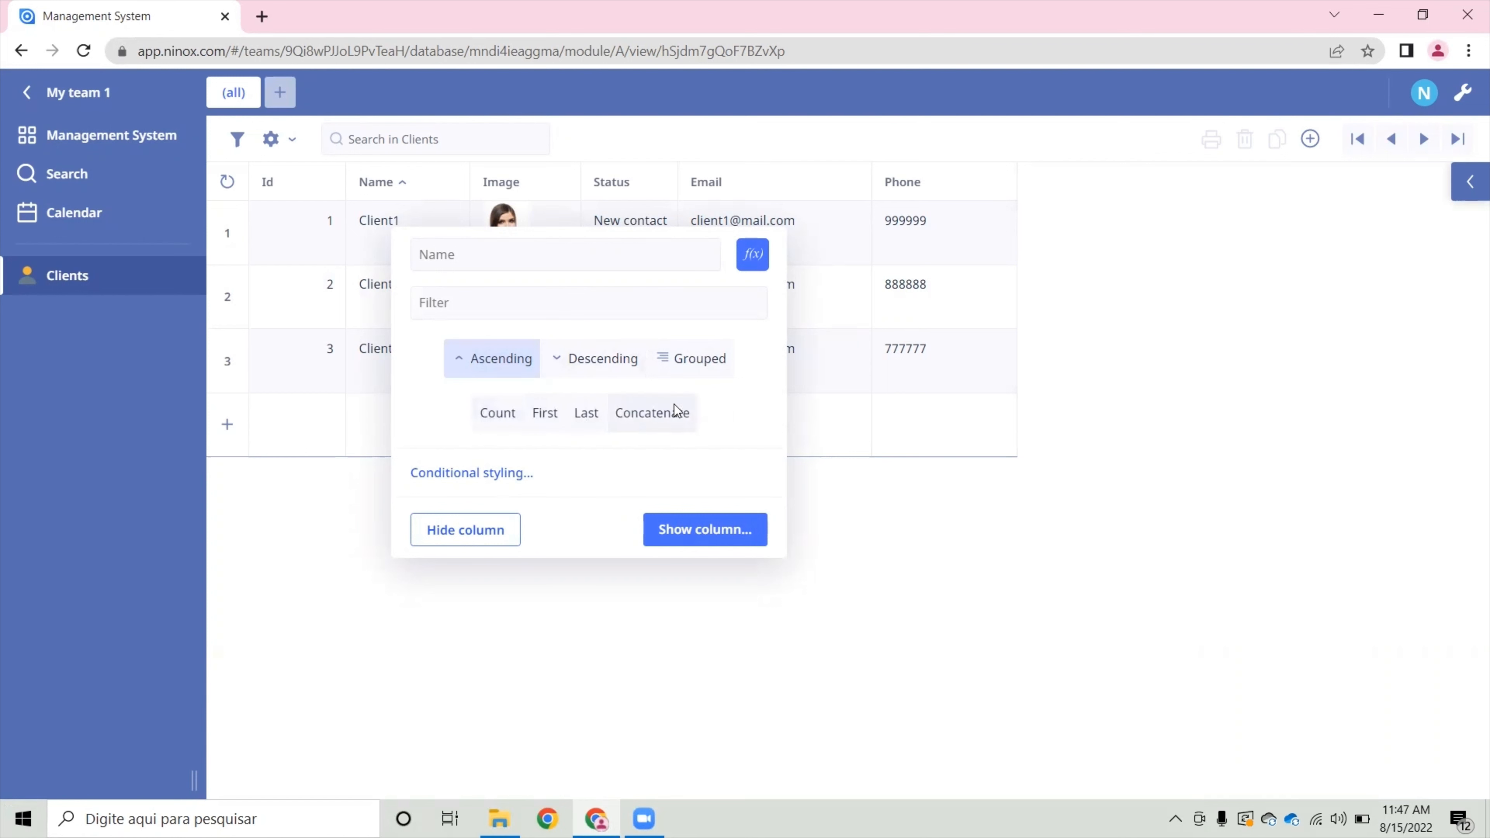
left_click(498, 416)
left_click(392, 402)
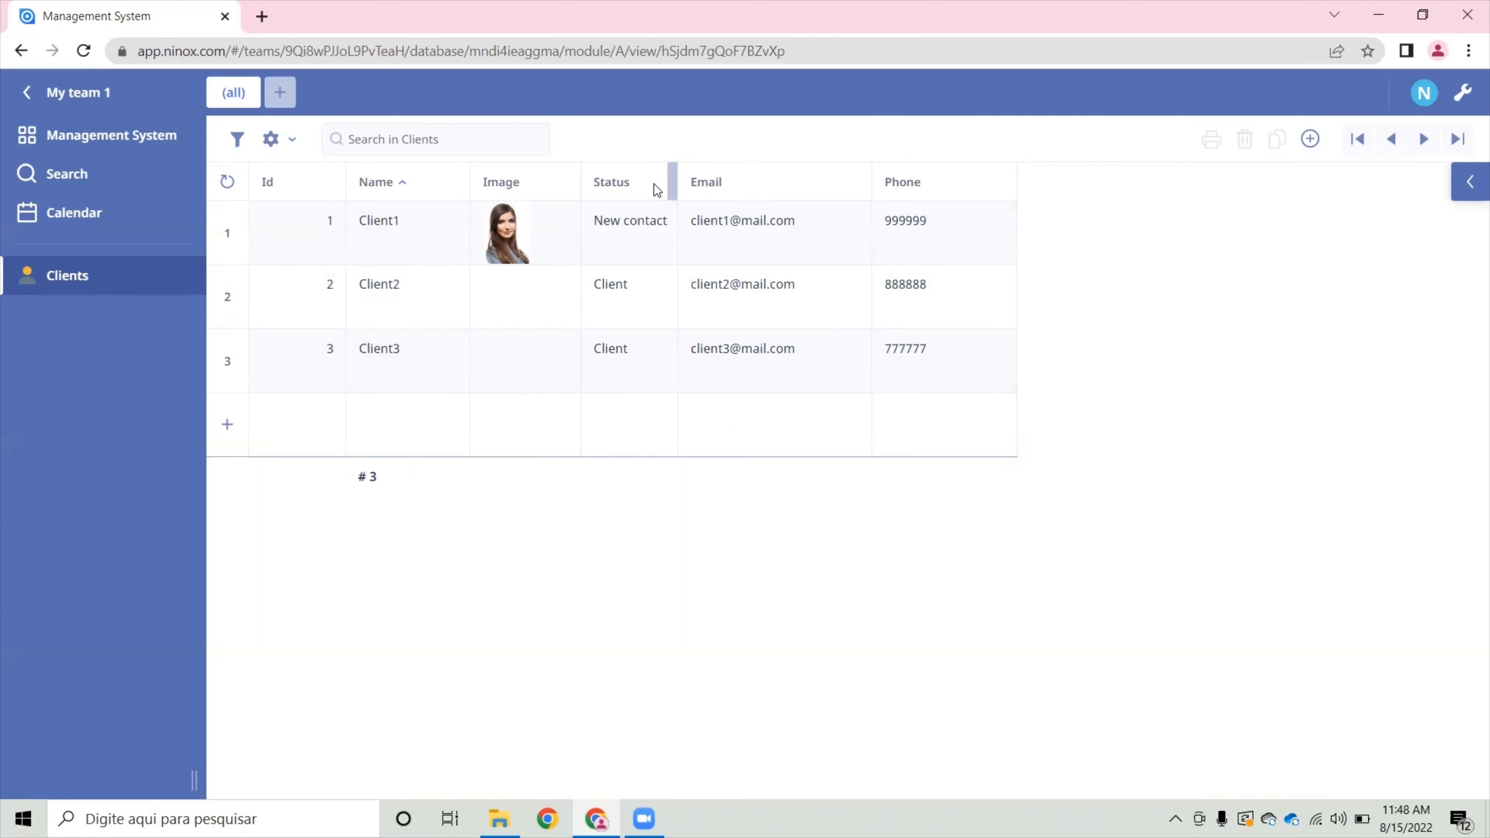
- Group the Clients table by the Status column and expand the New contact group
left_click(628, 176)
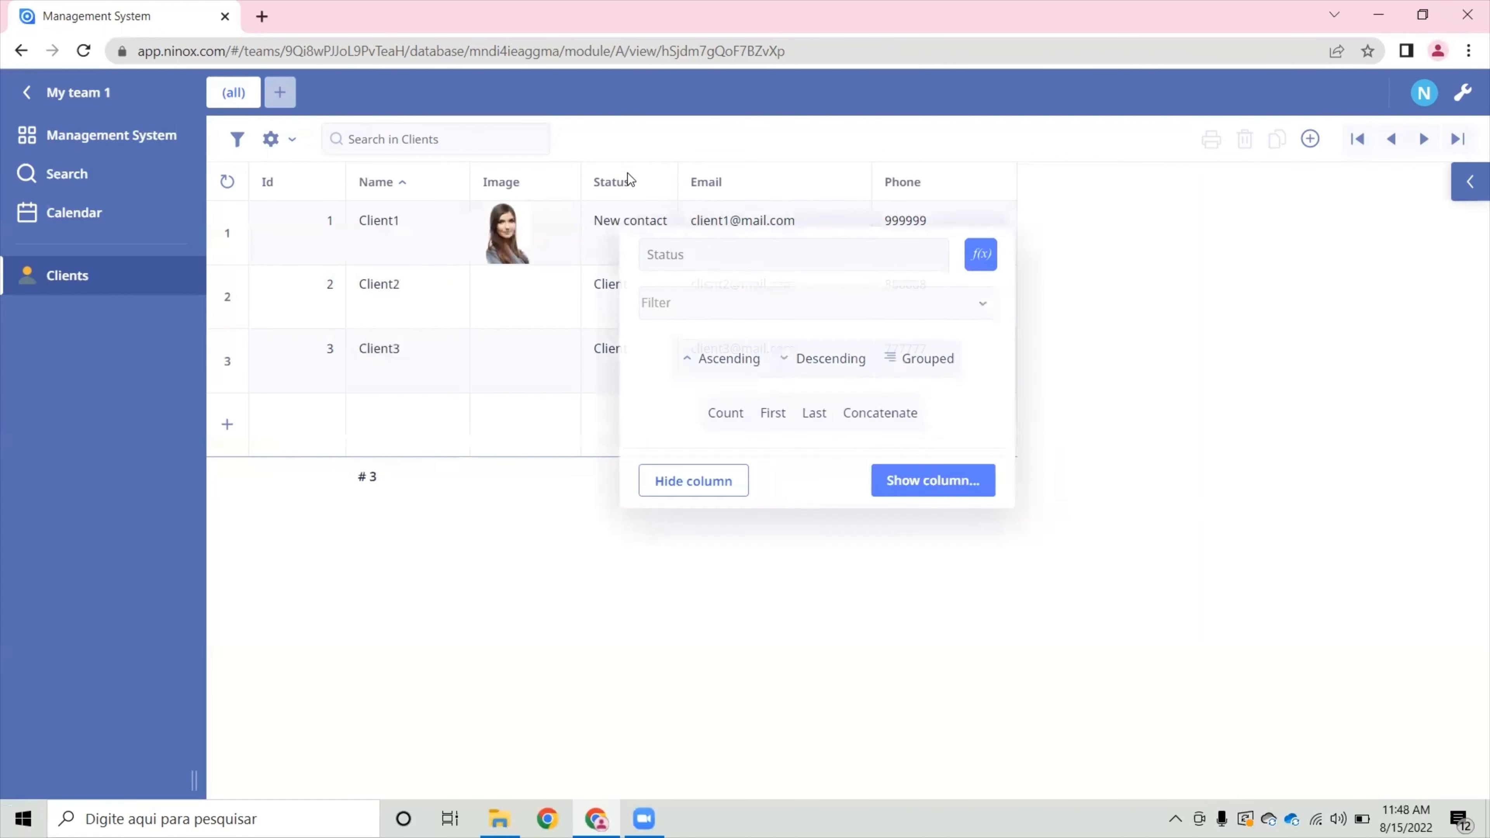
left_click(921, 361)
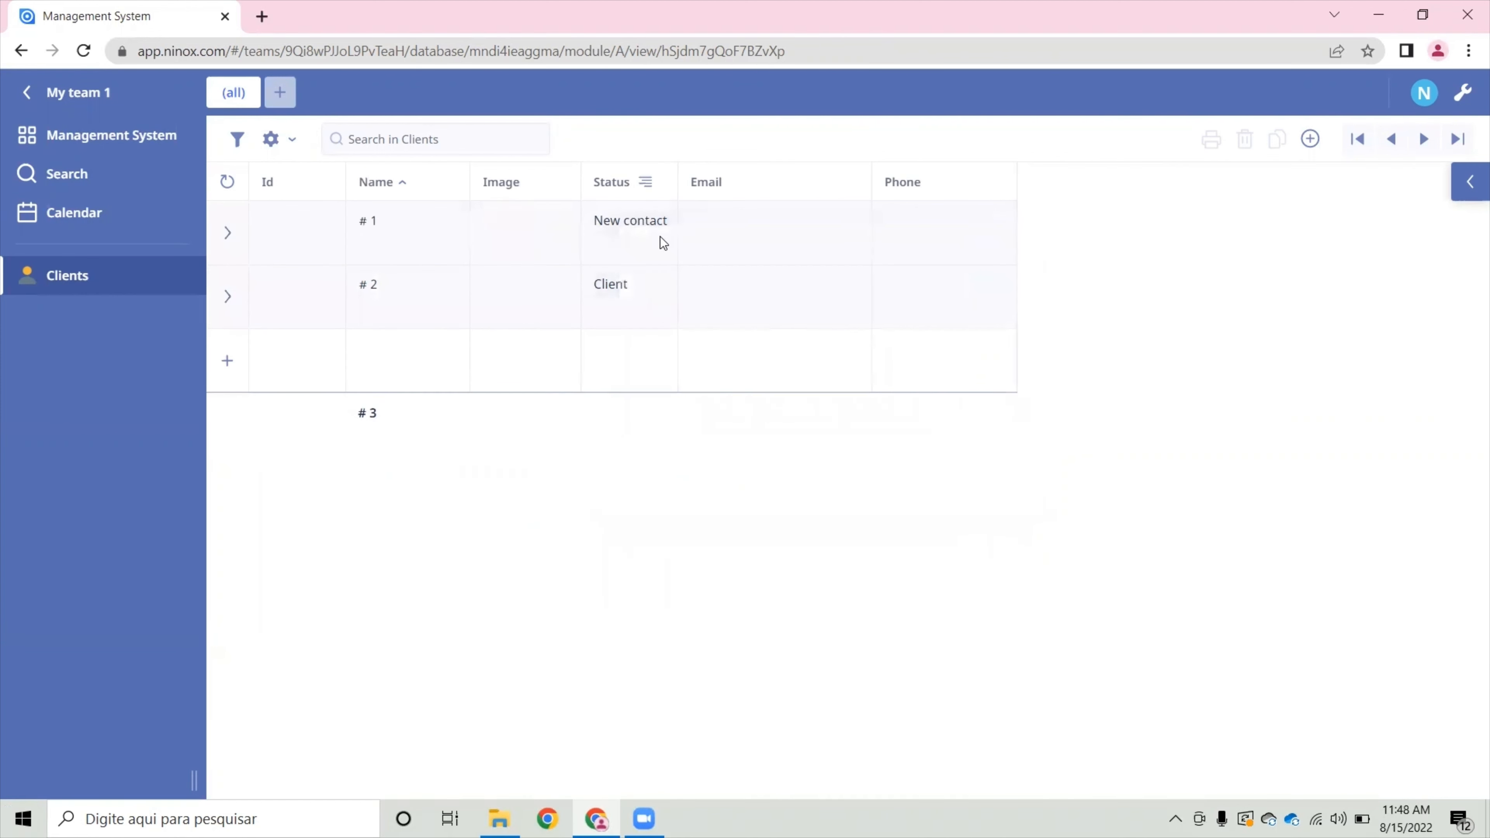
left_click(659, 236)
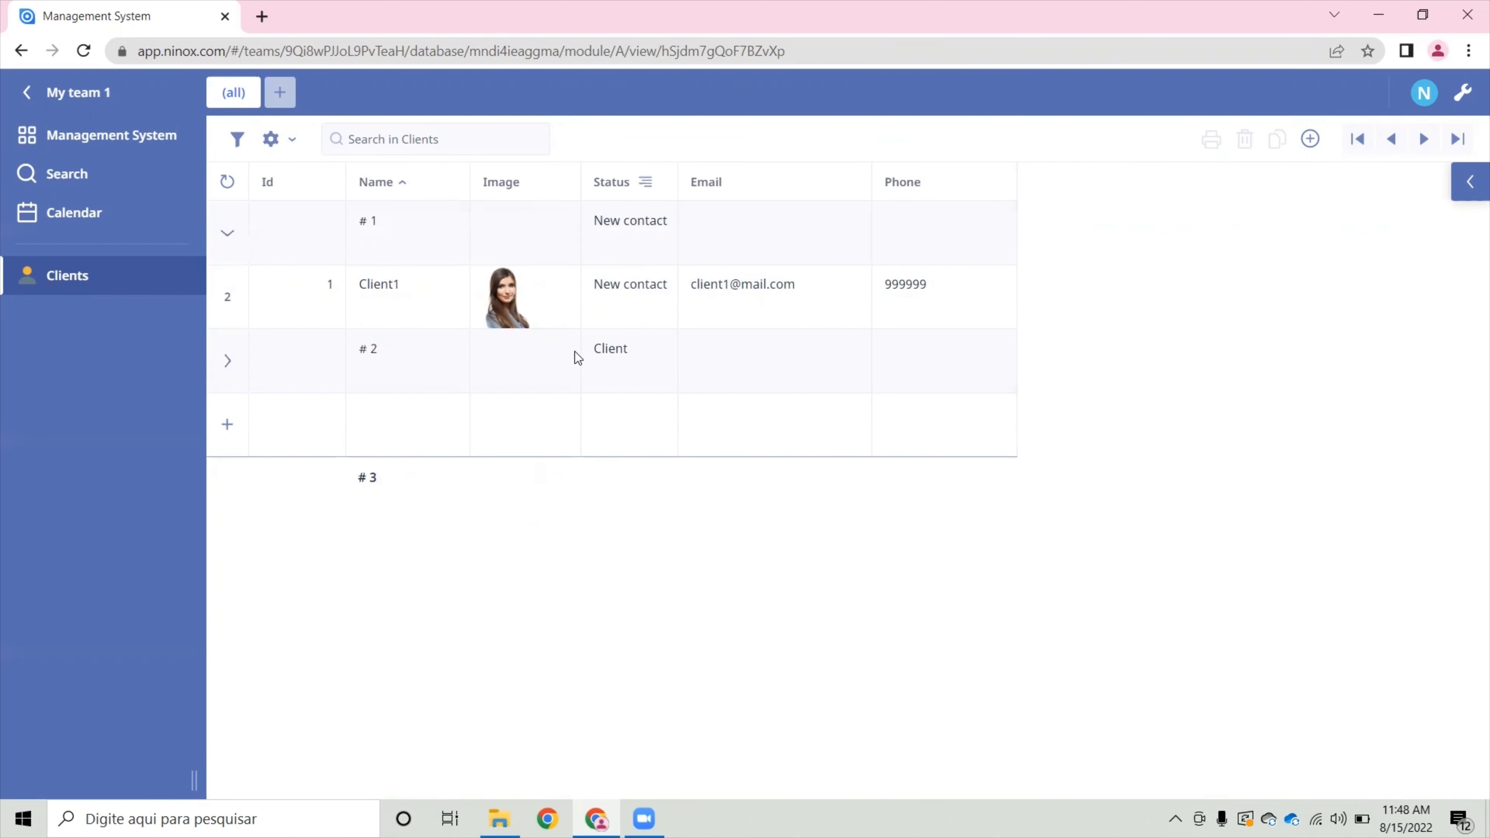
- Expand the Client group to view its records, and collapse both status groups in the Clients table
left_click(635, 359)
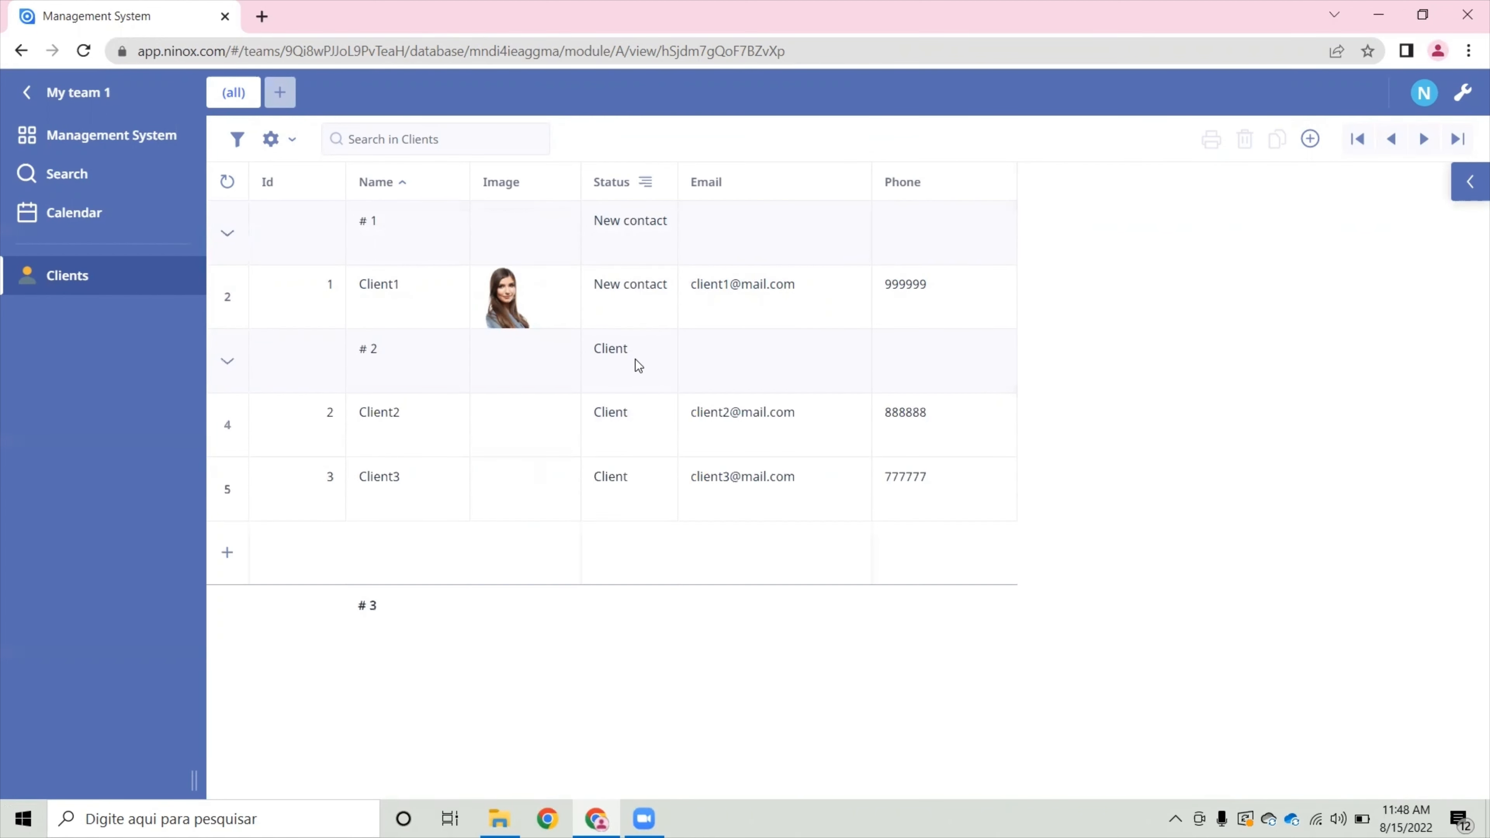
left_click(640, 237)
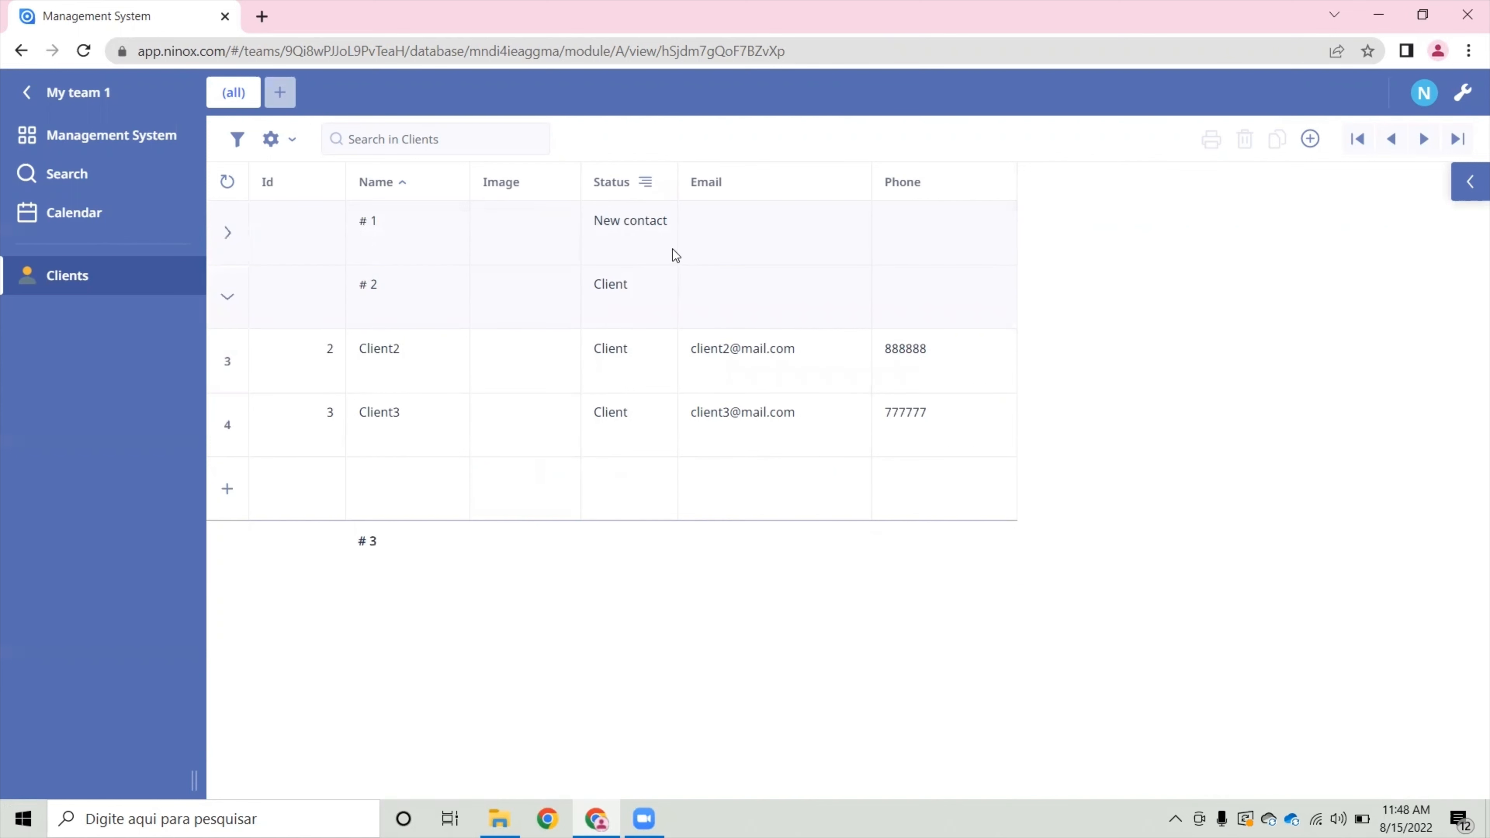
left_click(624, 289)
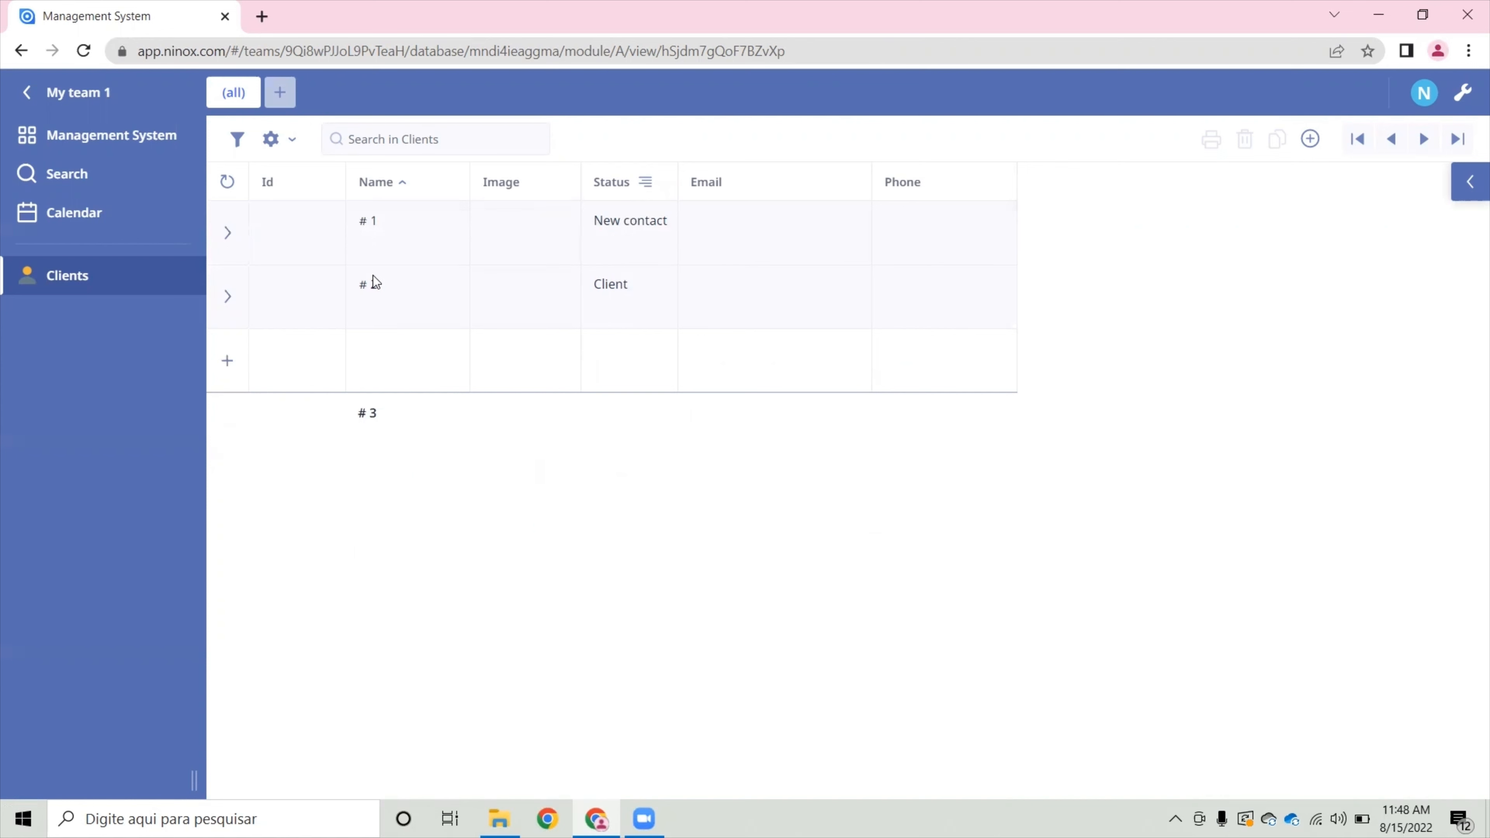
- Remove the grouping from the Status column of the Clients table
left_click(648, 184)
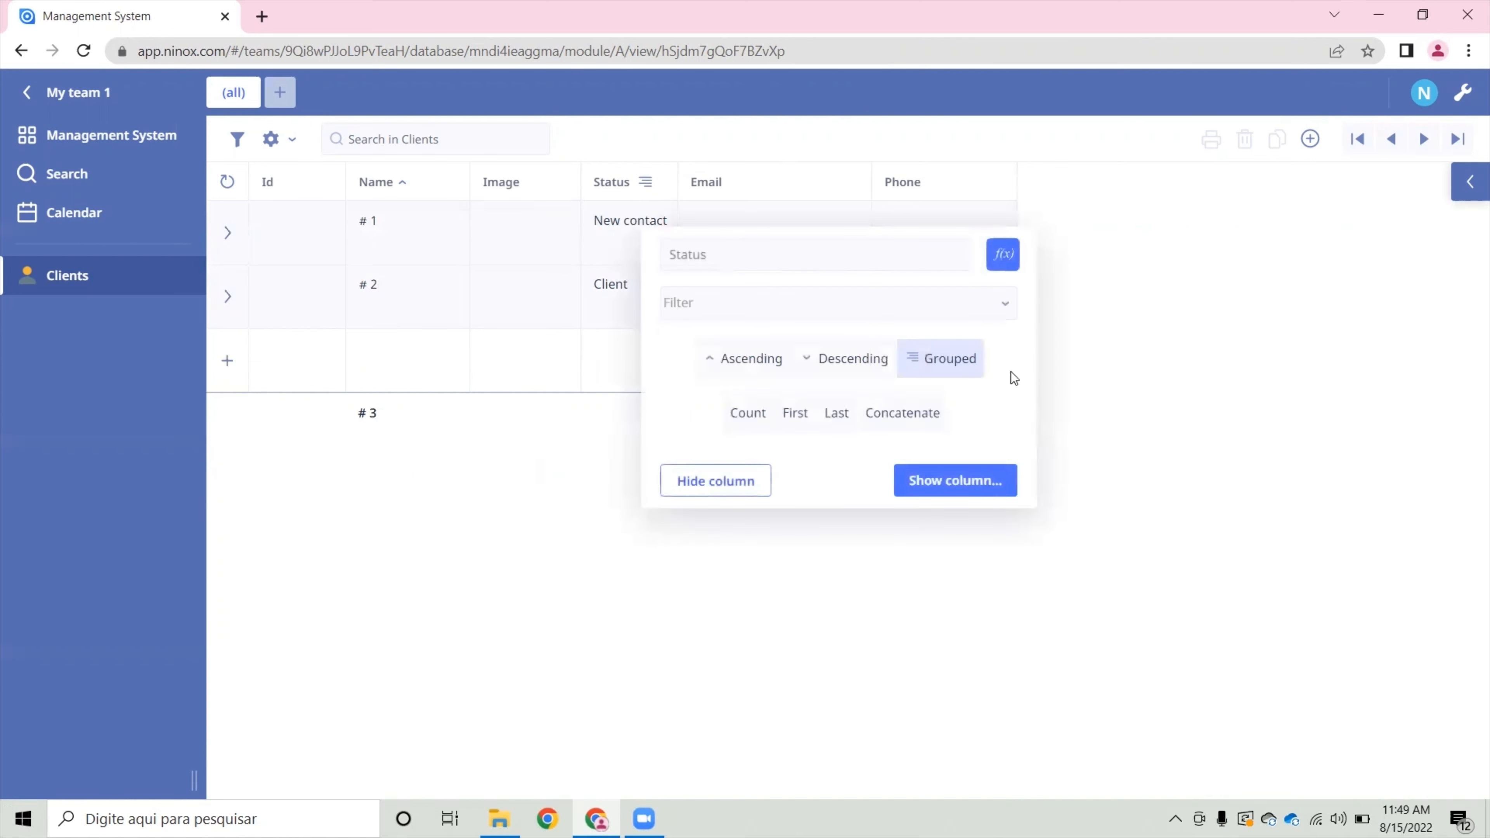
left_click(954, 358)
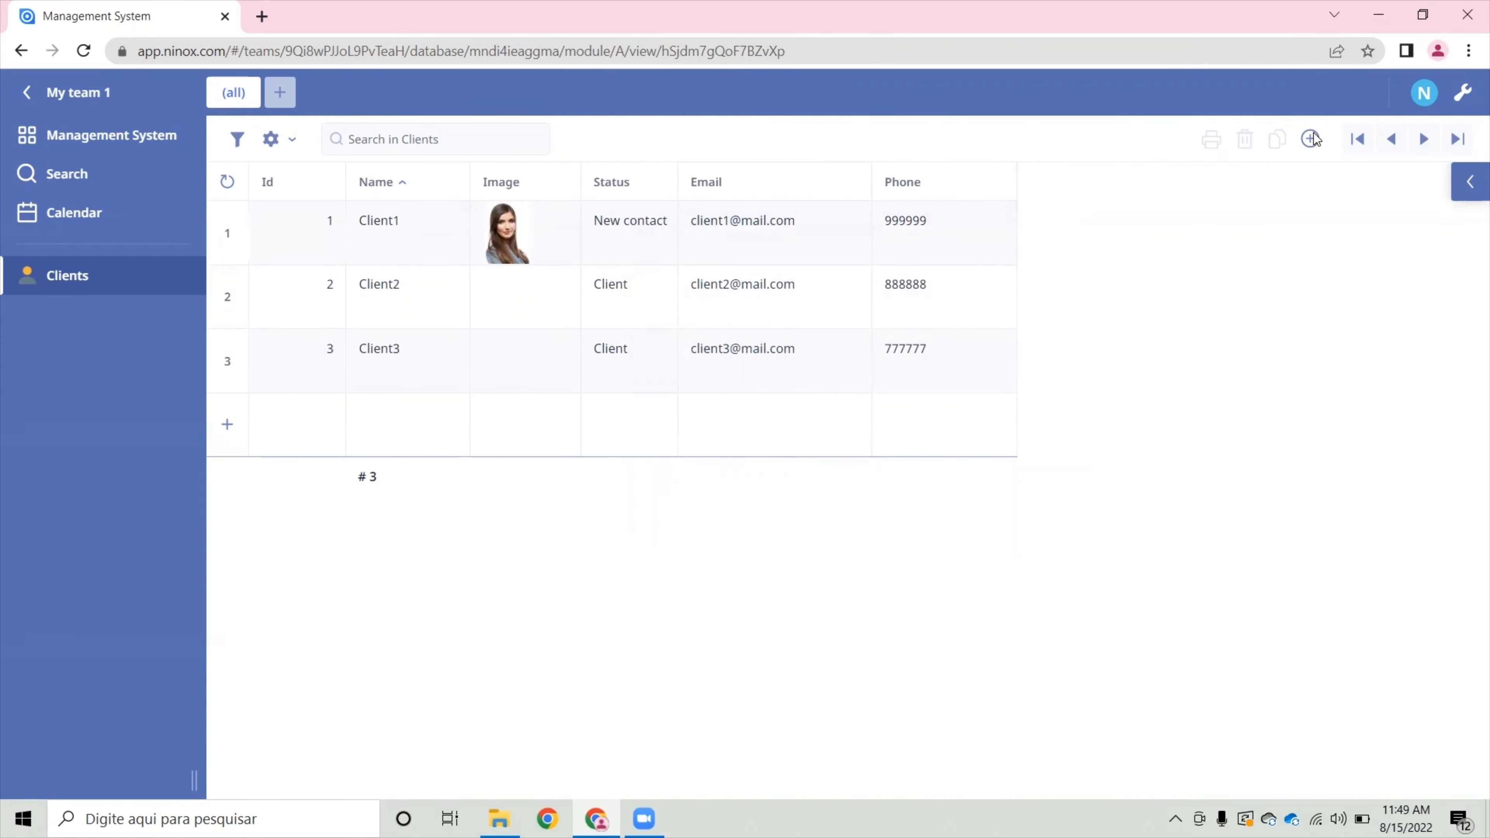
- Select the Client2 and Client3 rows to examine the available row selection actions, and deselect both rows
left_click(235, 292)
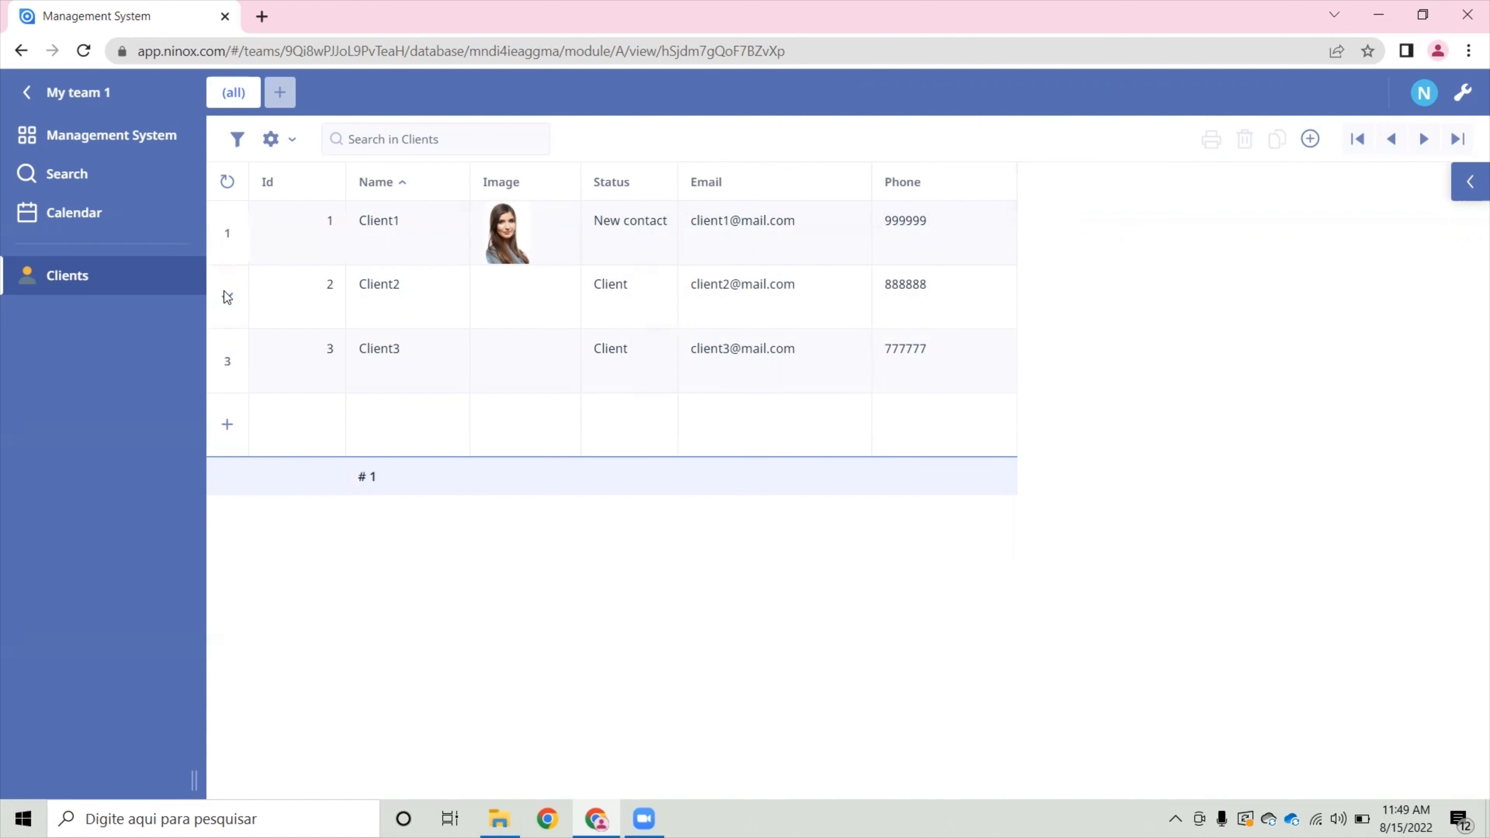
left_click(231, 291)
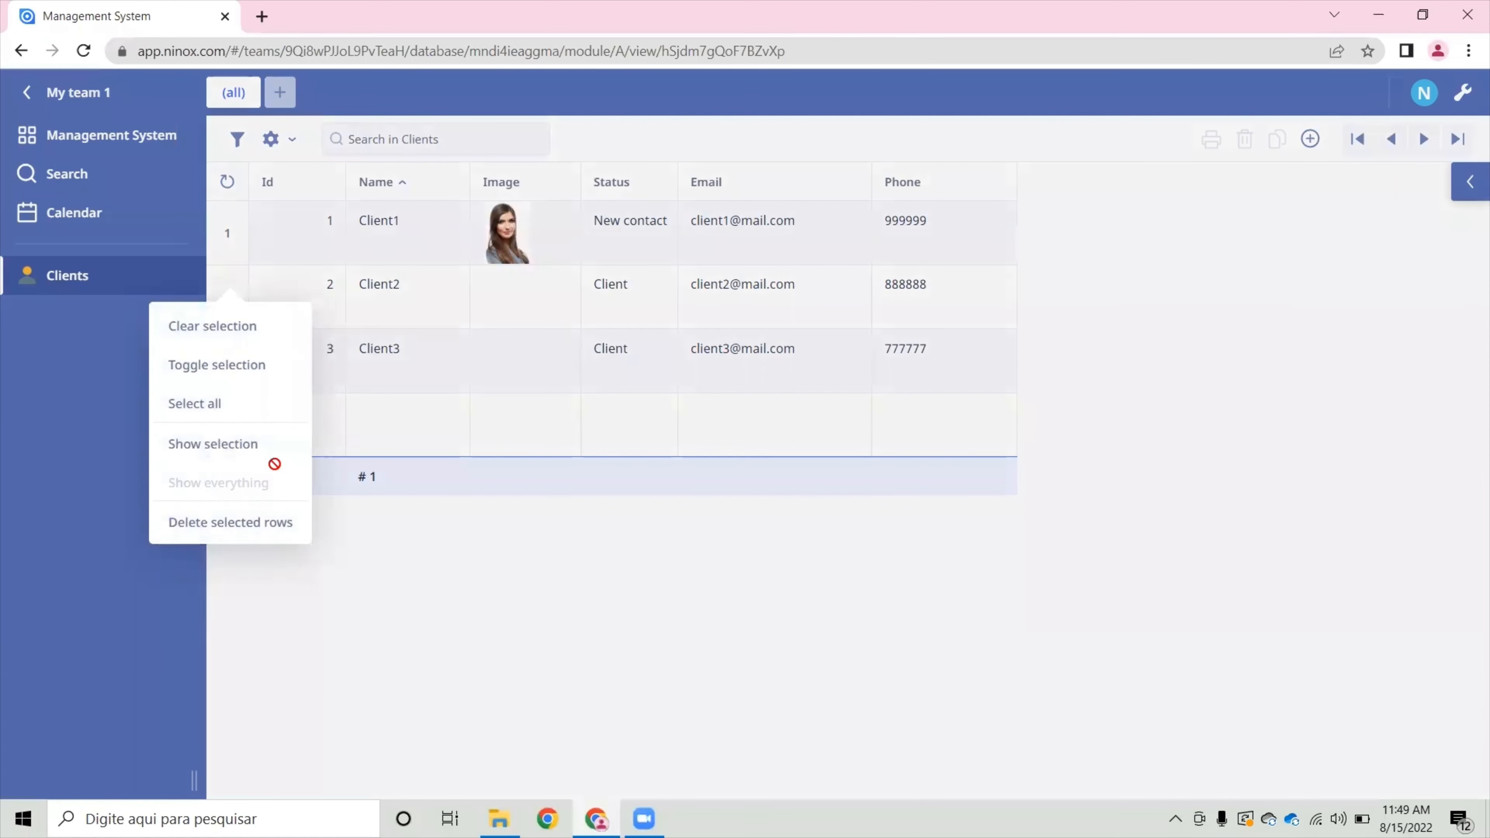
left_click(372, 330)
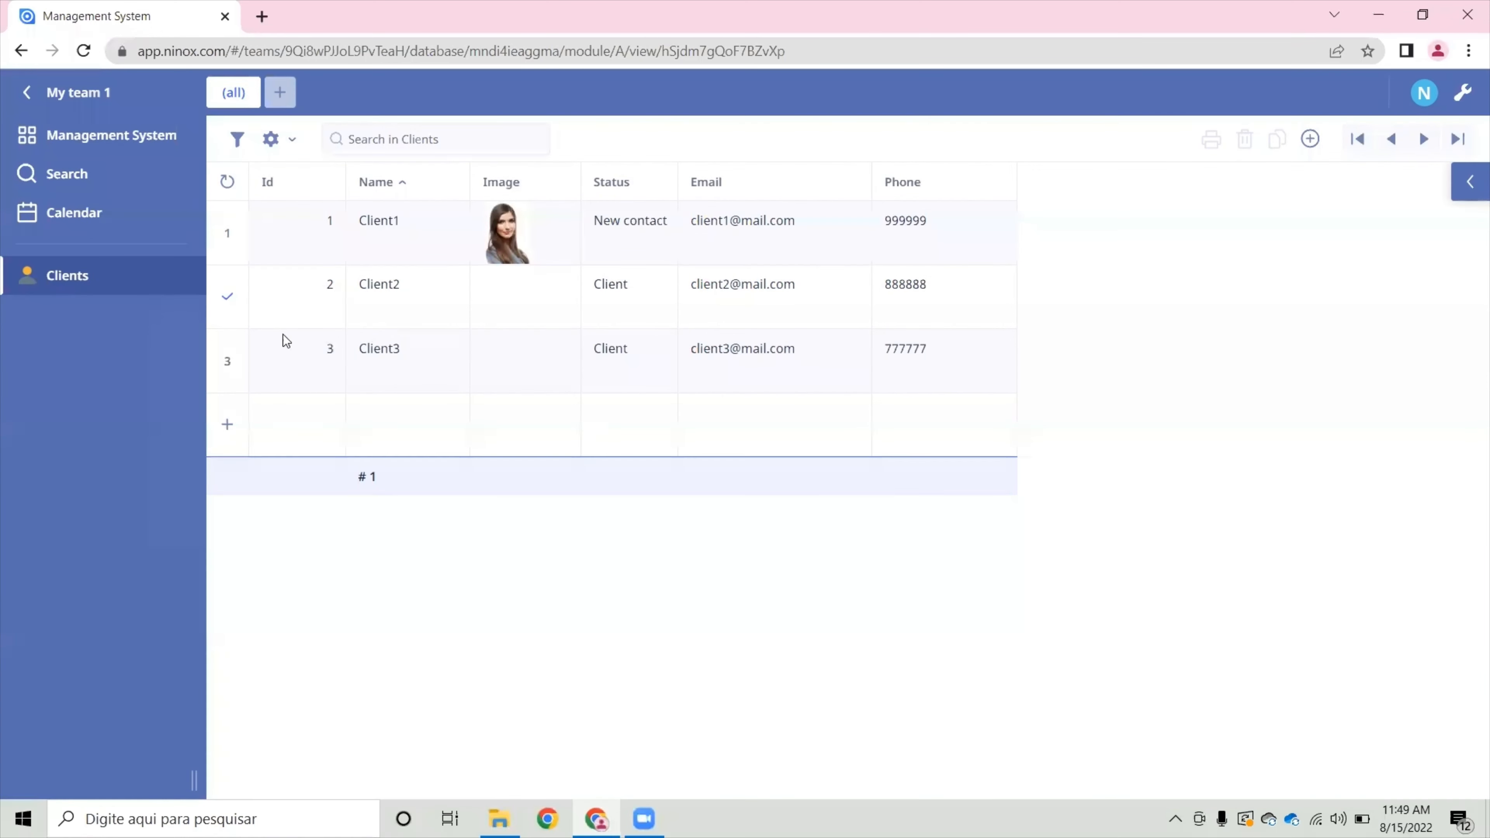
left_click(226, 363)
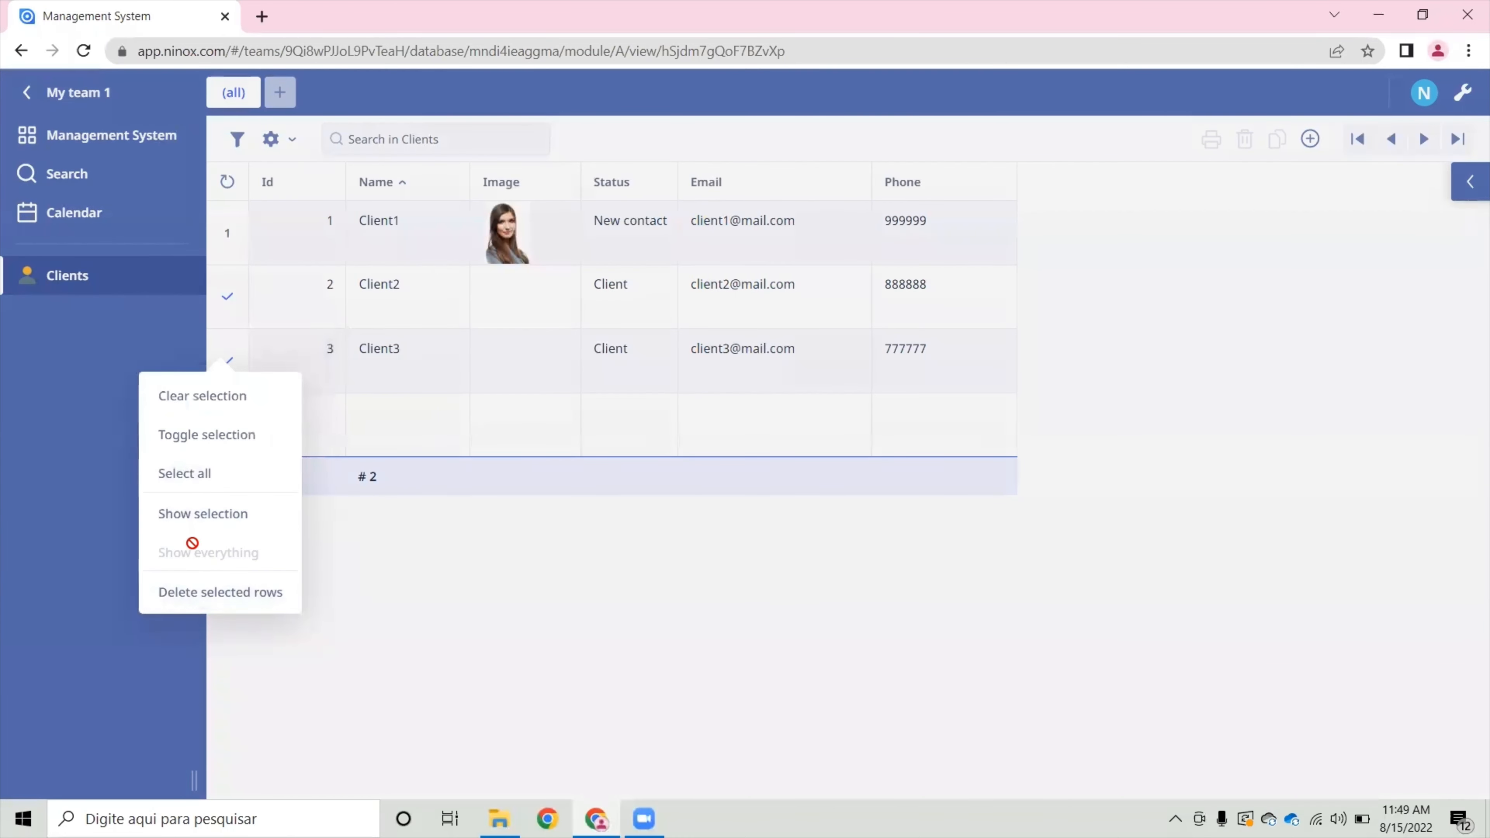
left_click(426, 288)
left_click(225, 310)
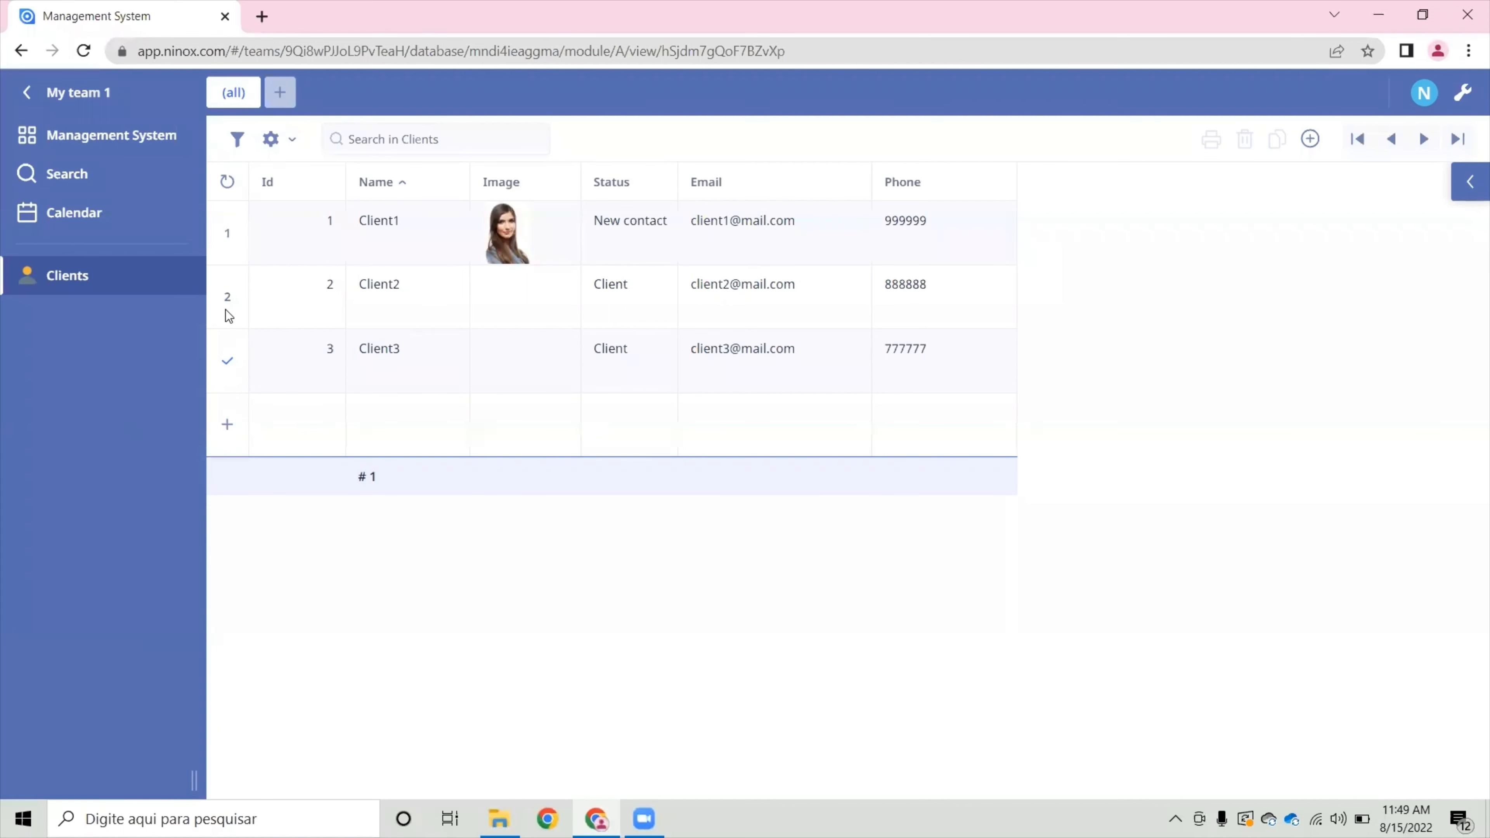
left_click(225, 357)
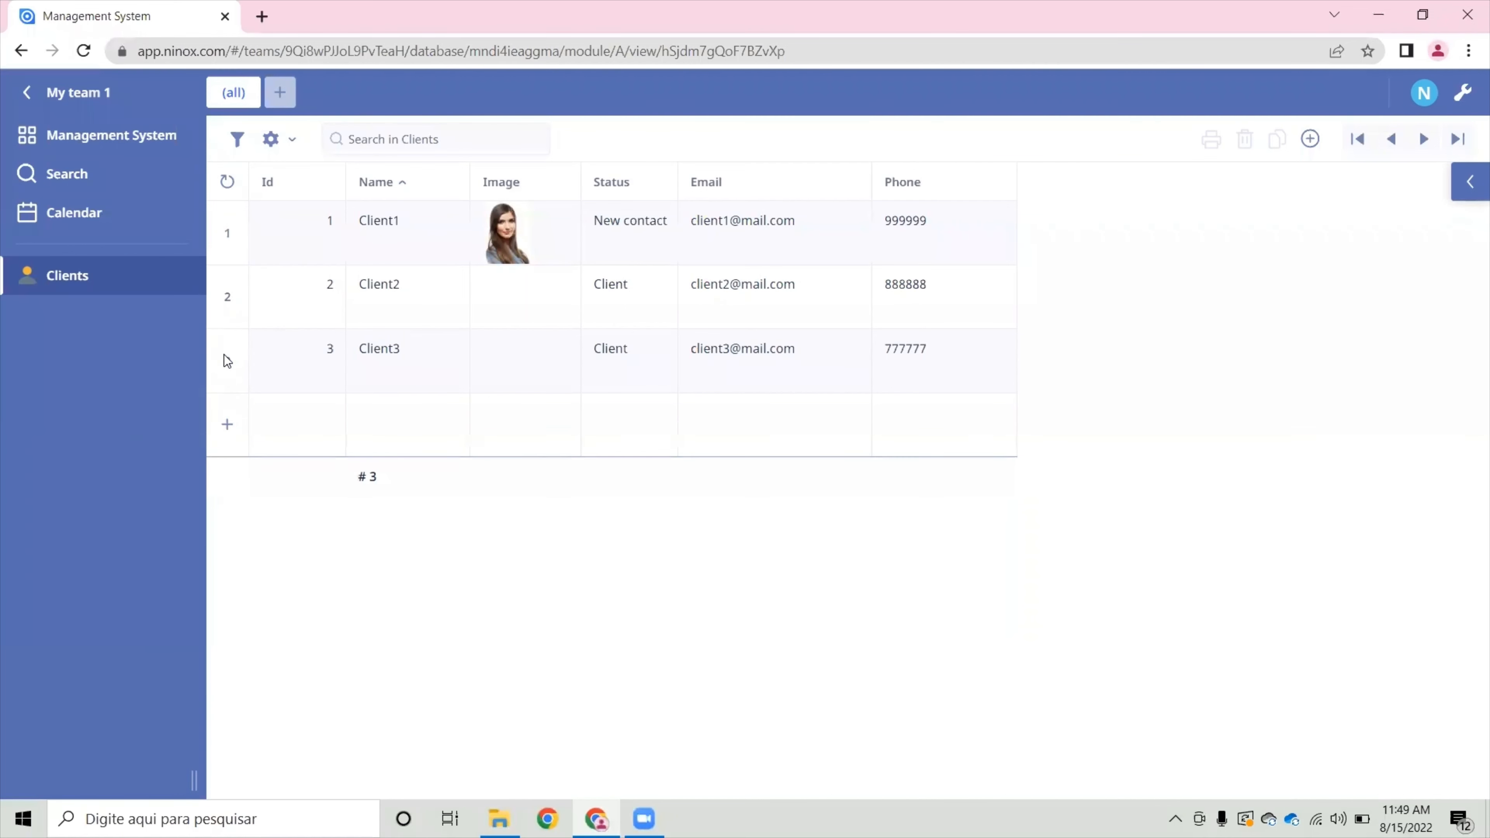
- Start creating a new view for the Clients table
left_click(284, 101)
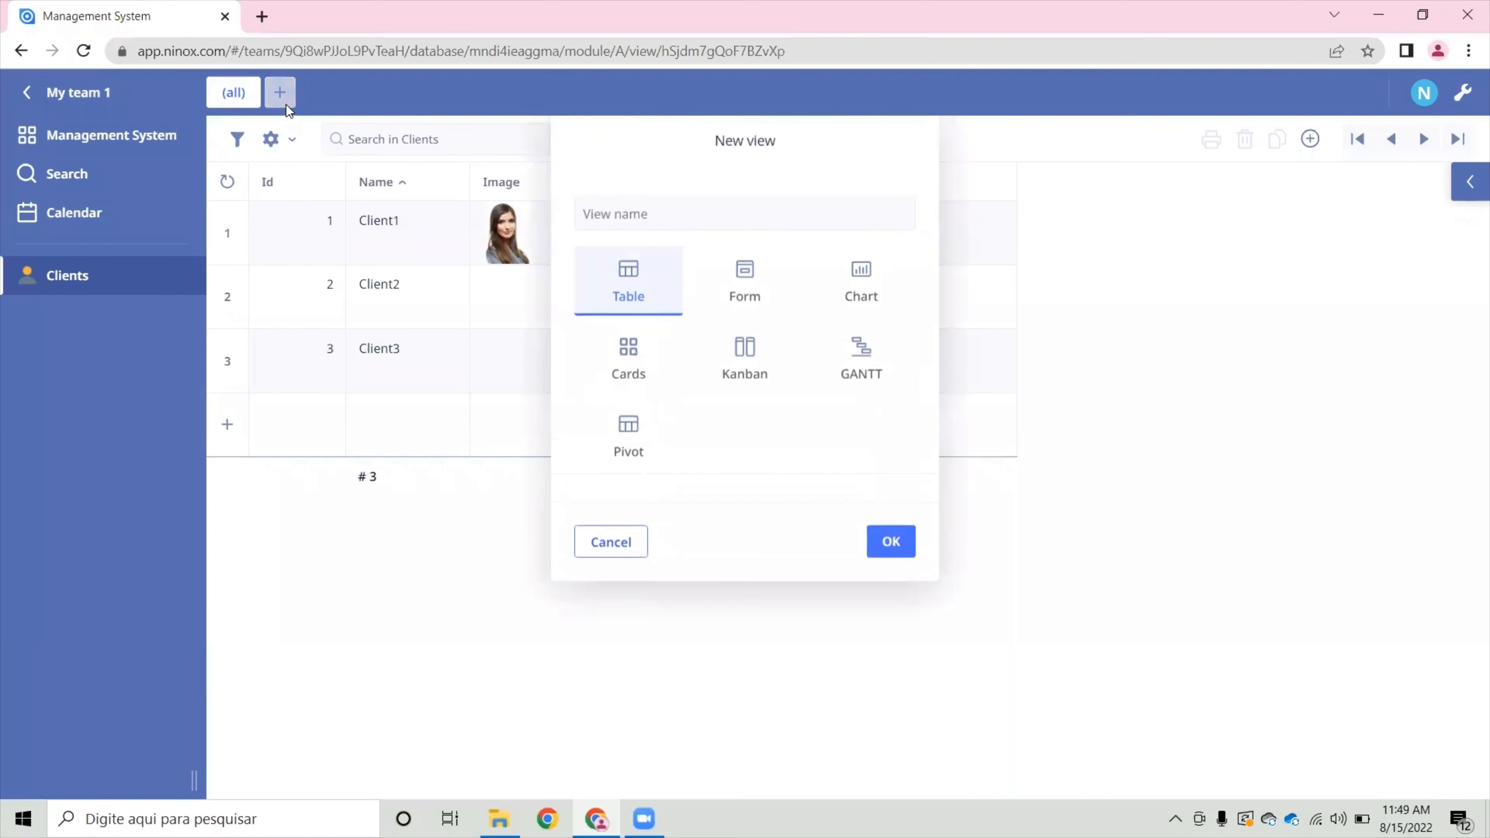